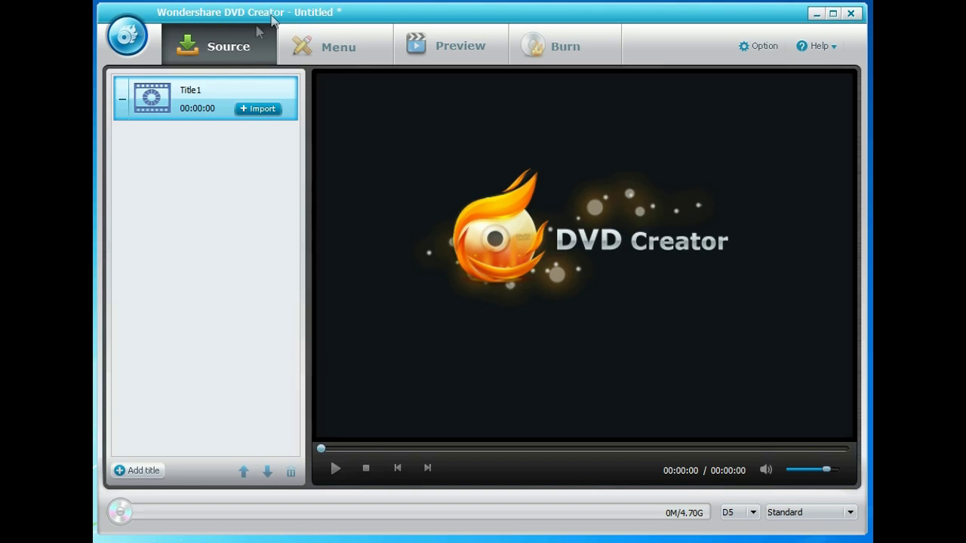
Import the first XBMC skin videos from Desktop > DVD Creator into Title1 and Title2 (Ellipsis)
left_click(267, 111)
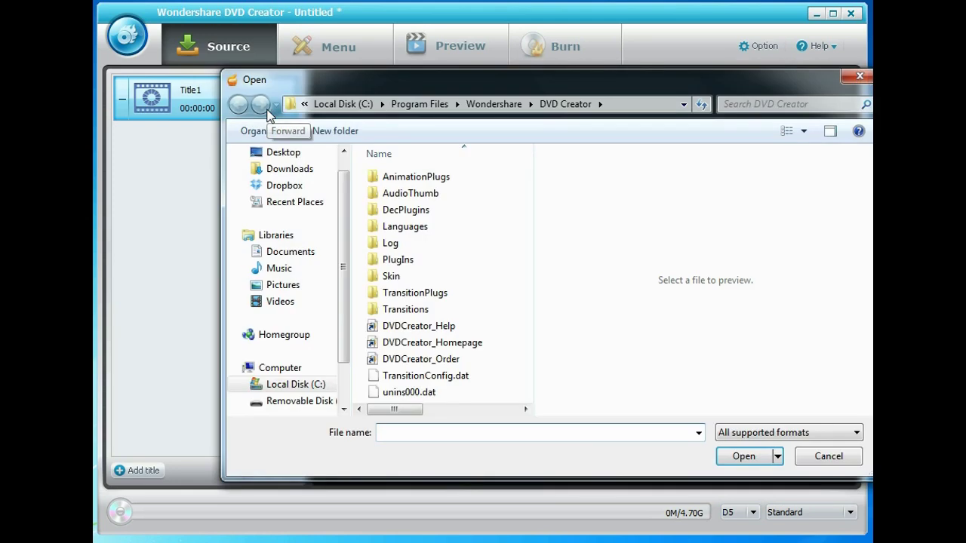
left_click(288, 156)
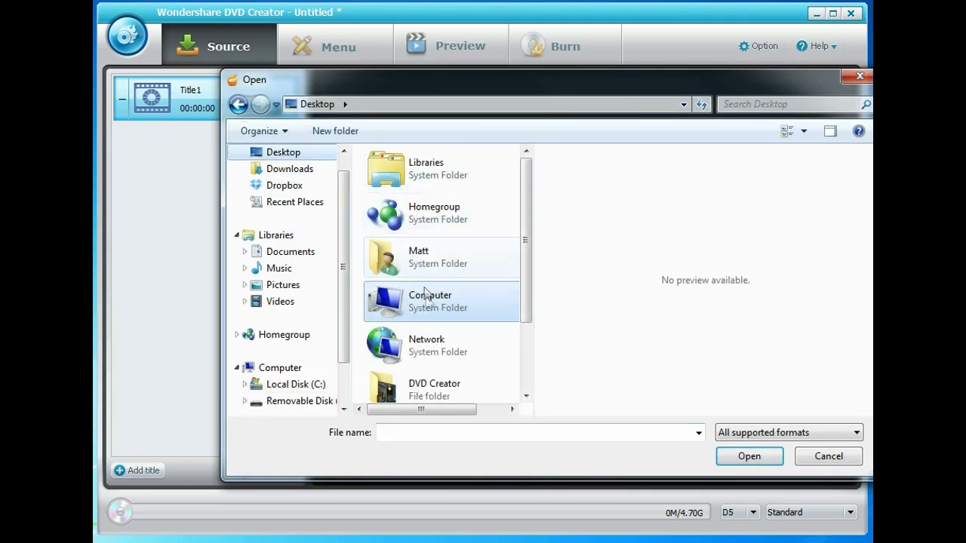
double_click(434, 398)
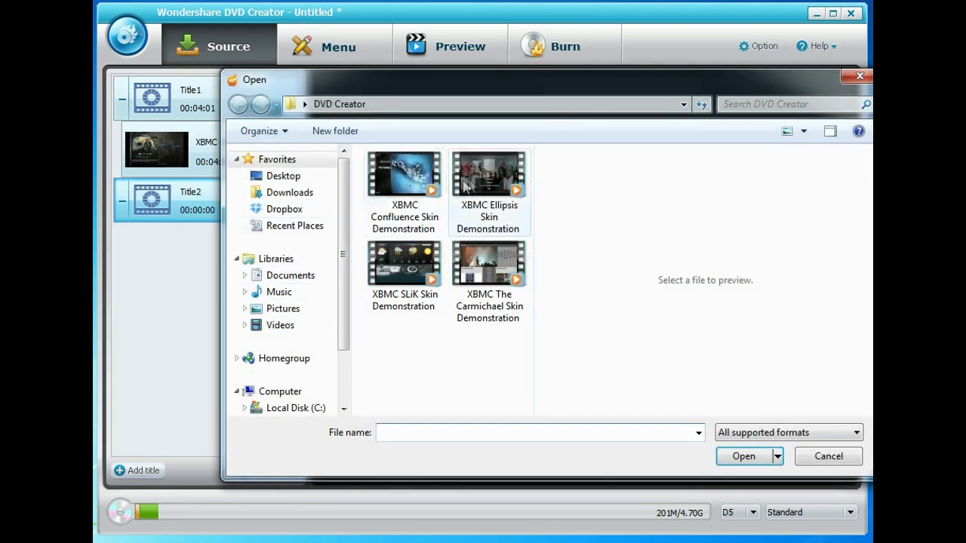
double_click(487, 175)
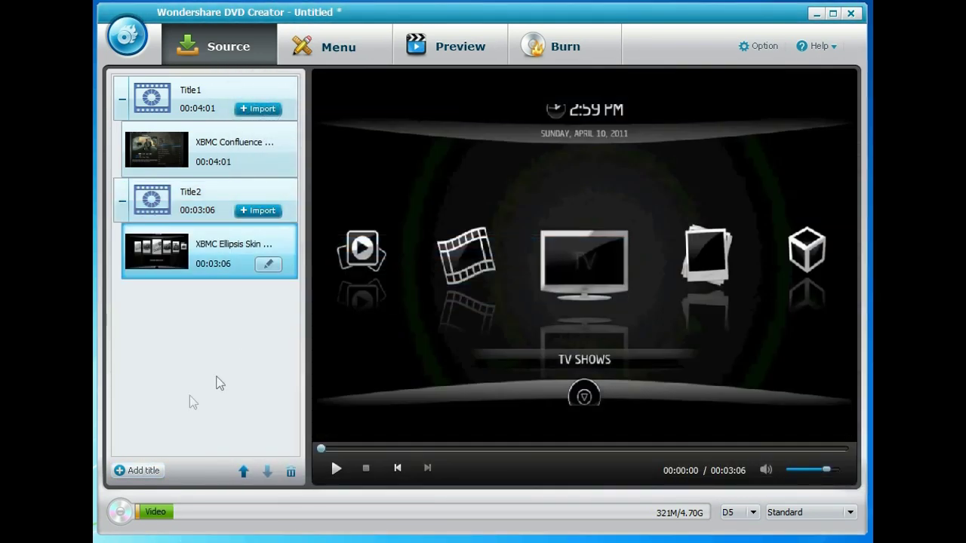
Add Title3 and Title4 and import the SLiK and The Carmichael skin videos into them
left_click(147, 469)
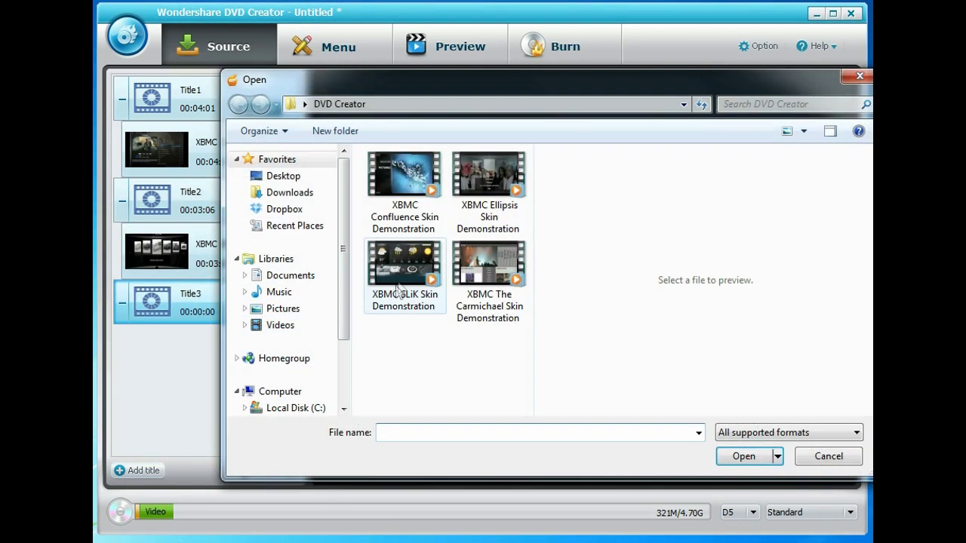
double_click(407, 273)
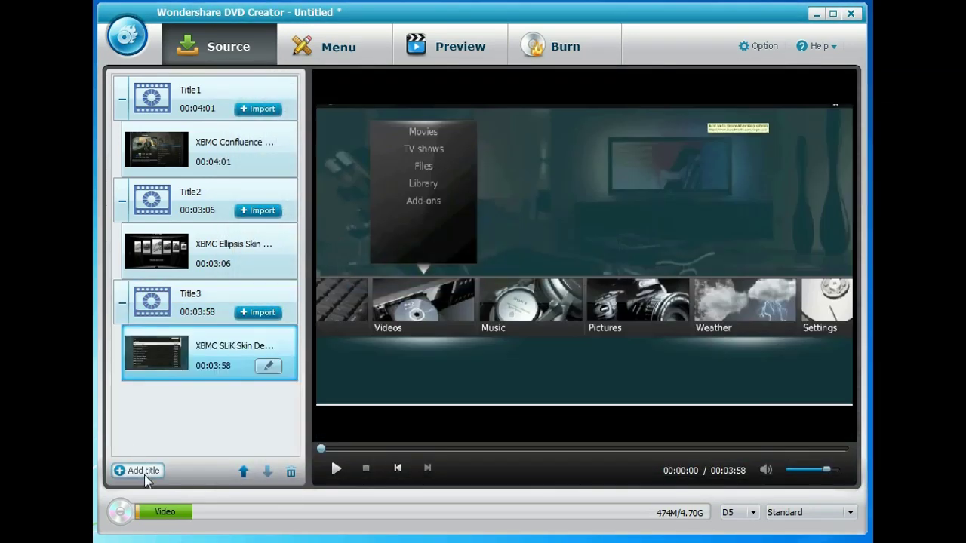
left_click(147, 473)
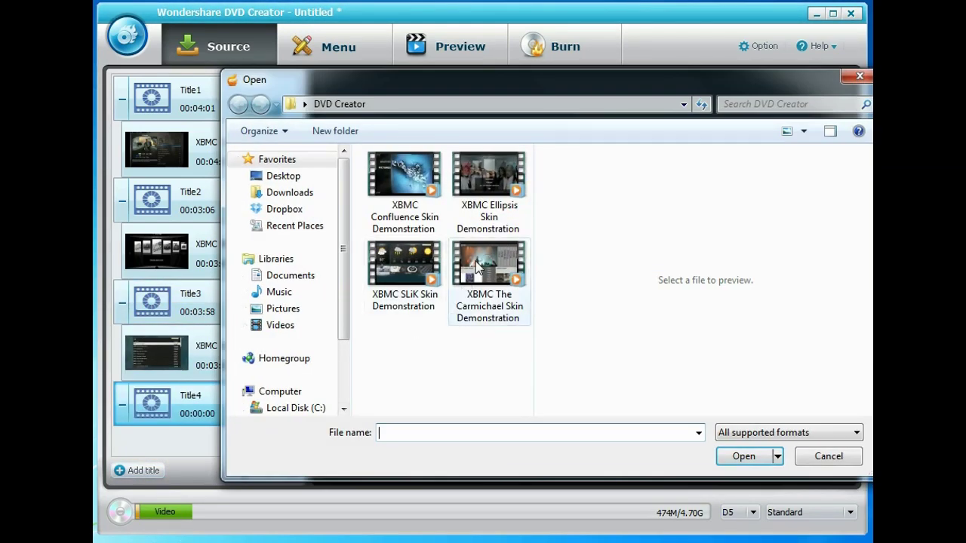
double_click(477, 260)
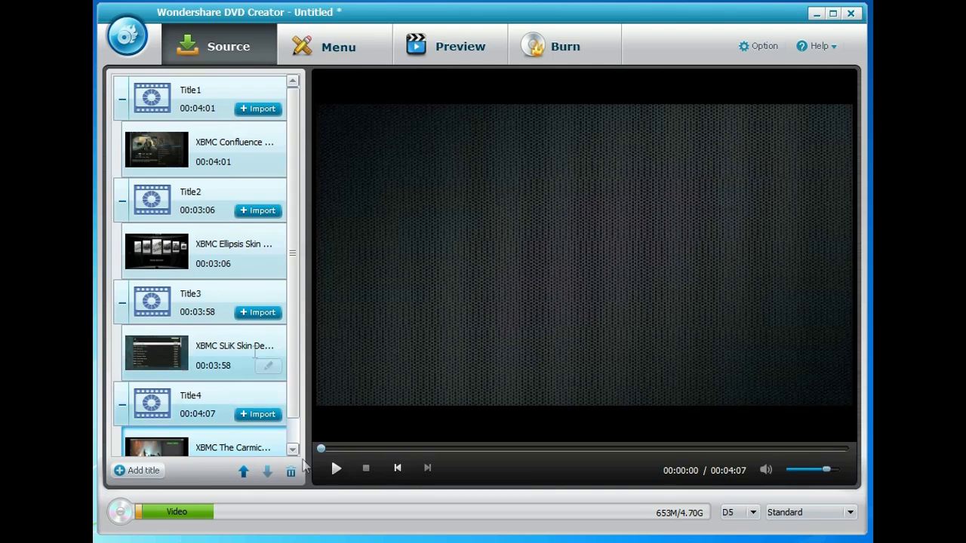
Shorten the first clip's name to just Confluence
double_click(228, 141)
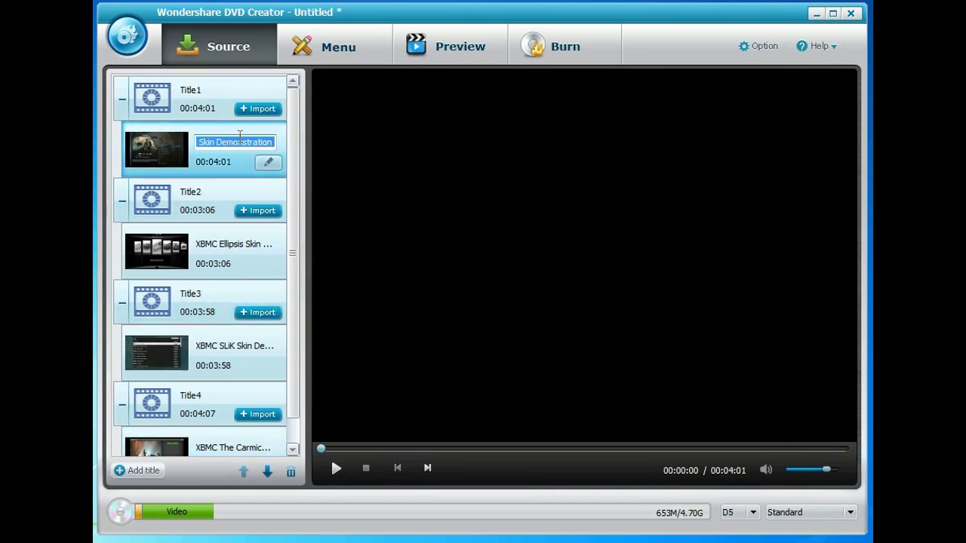
left_click(235, 144)
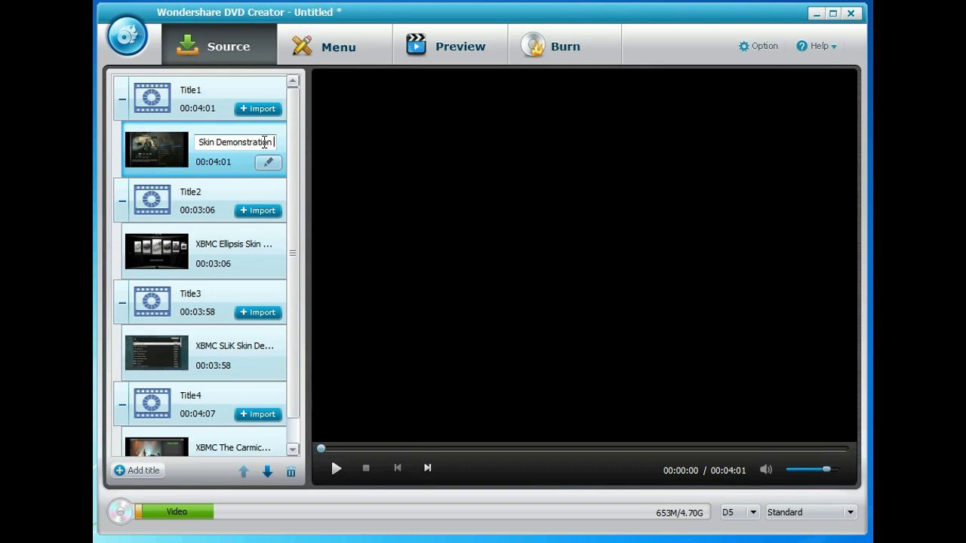
key("Left")
key("Left")
key("Left")
key("Left")
key("Left")
key("Left")
key("Left")
key("Left")
key("Left")
key("Left")
key("Left")
key("Left")
key("Left")
key("Left")
key("Left")
key("Left")
key("Left")
key("Left")
key("Left")
key("Left")
key("Left")
key("Left")
key("Left")
key("Left")
left_click(222, 248)
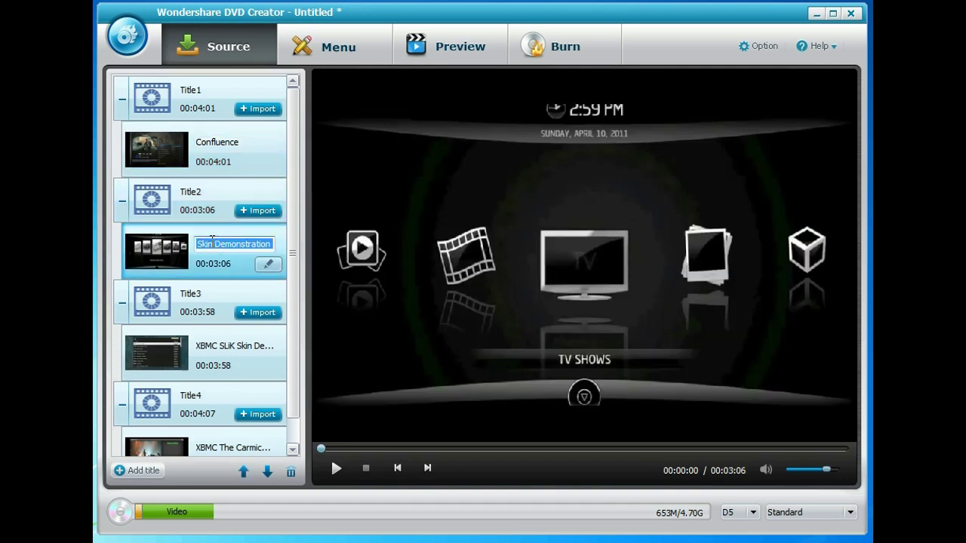
Trim 'XBMC' and 'Skin Demonstration' from the second clip's name, leaving Ellipsis
left_click(201, 246)
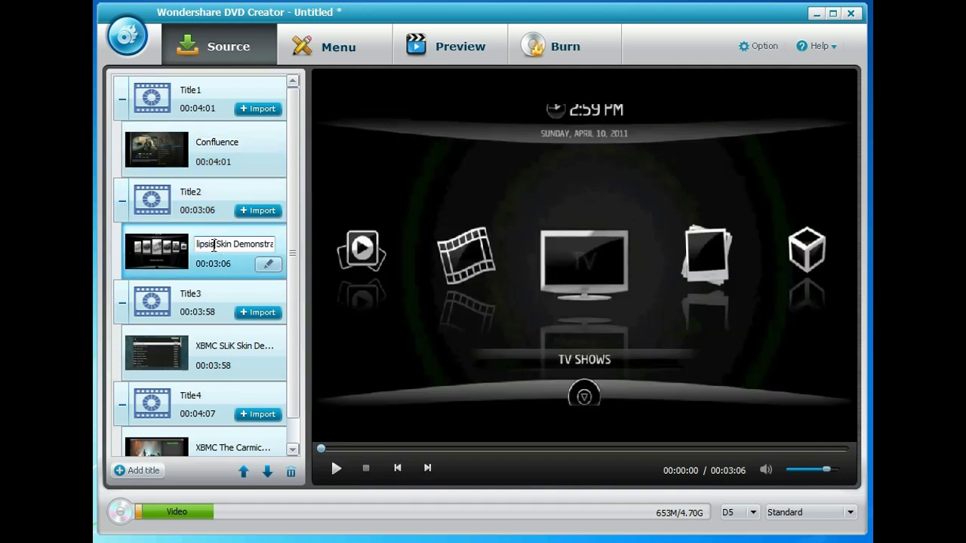
left_click_drag(217, 245, 302, 242)
key("BackSpace")
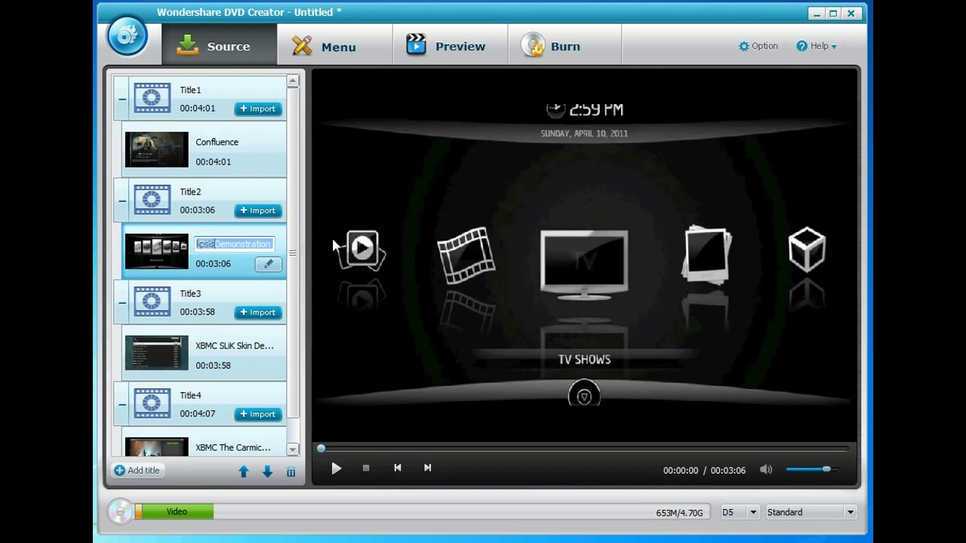
key("Left")
key("Left")
key("Left")
key("Left")
key("Left")
key("Left")
key("Left")
key("Left")
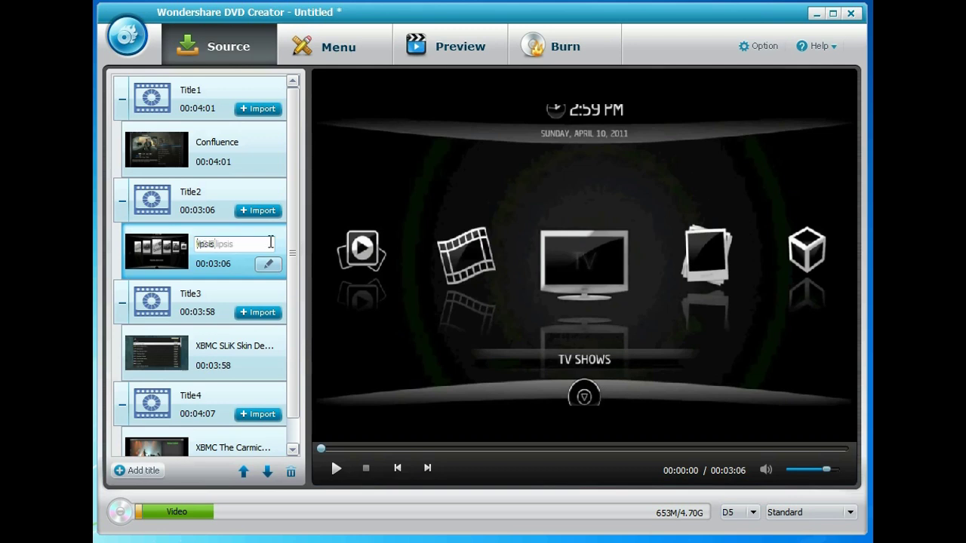
key("BackSpace")
key("BackSpace")
key("BackSpace")
key("BackSpace")
key("BackSpace")
left_click(229, 369)
Cut the third clip's name down to SLiK
left_click(225, 348)
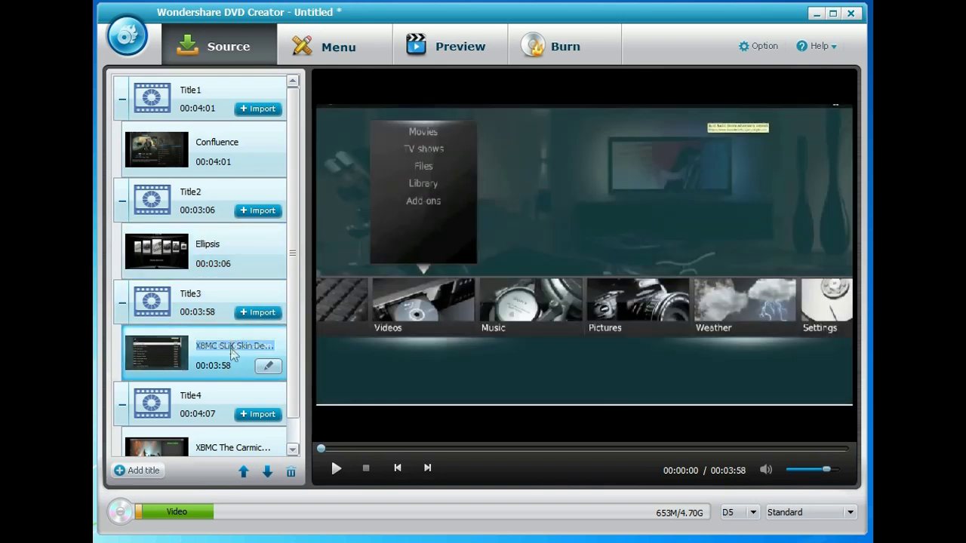
left_click(200, 348)
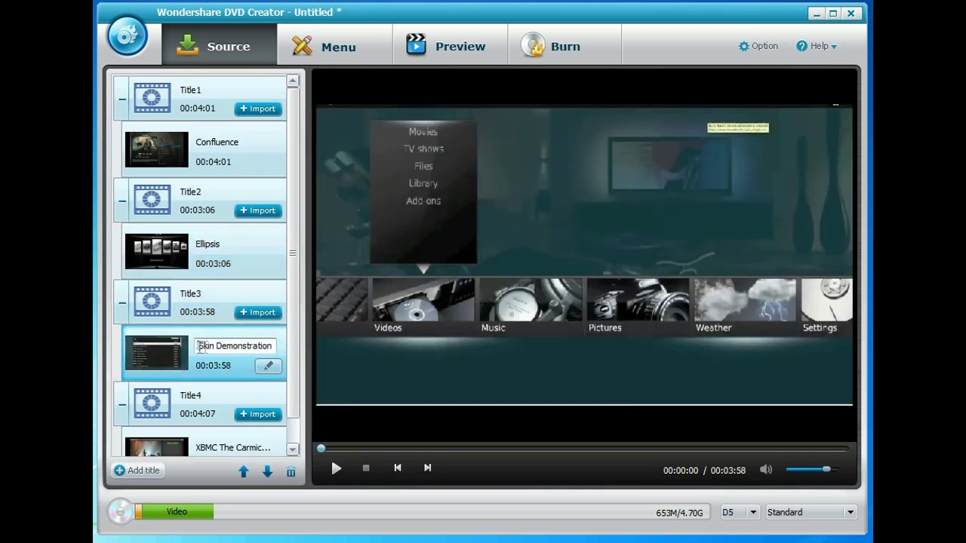
left_click_drag(201, 348, 288, 348)
key("BackSpace")
type("CSLiK")
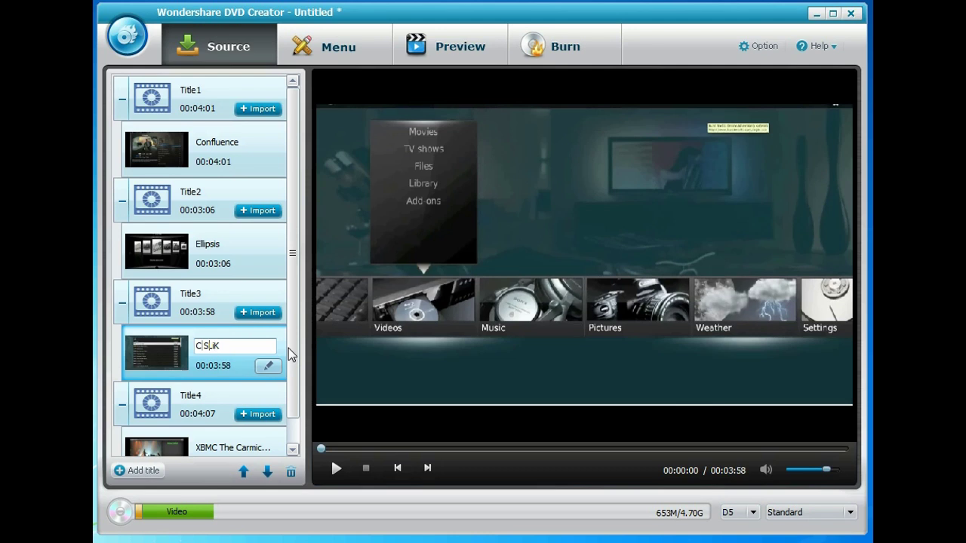
key("Home")
key("Delete")
key("Delete")
key("Delete")
key("Delete")
key("Delete")
Cut the fourth clip's name down to The Carmichael
left_click(198, 447)
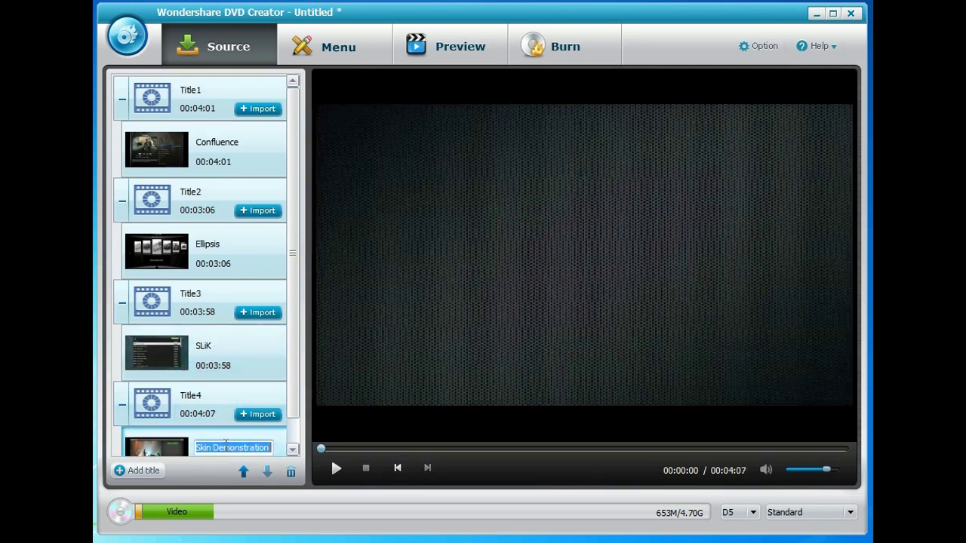
left_click(198, 447)
left_click_drag(197, 447, 290, 450)
type("The Carmichael")
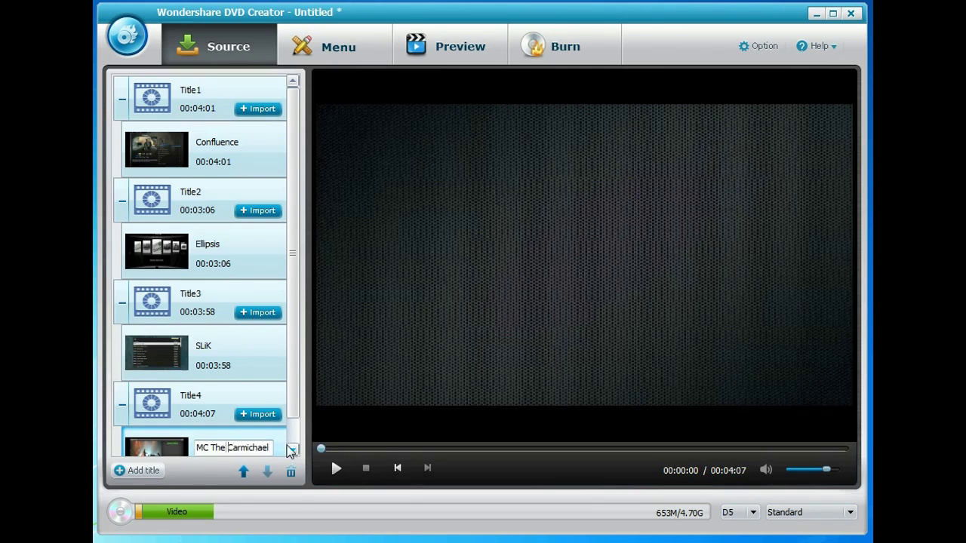
key("BackSpace")
key("BackSpace")
key("BackSpace")
key("BackSpace")
key("BackSpace")
Type Confluence, Elipsis, SLiK and The Carmichael as the names of Title1 through Title4
left_click(184, 106)
left_click(192, 90)
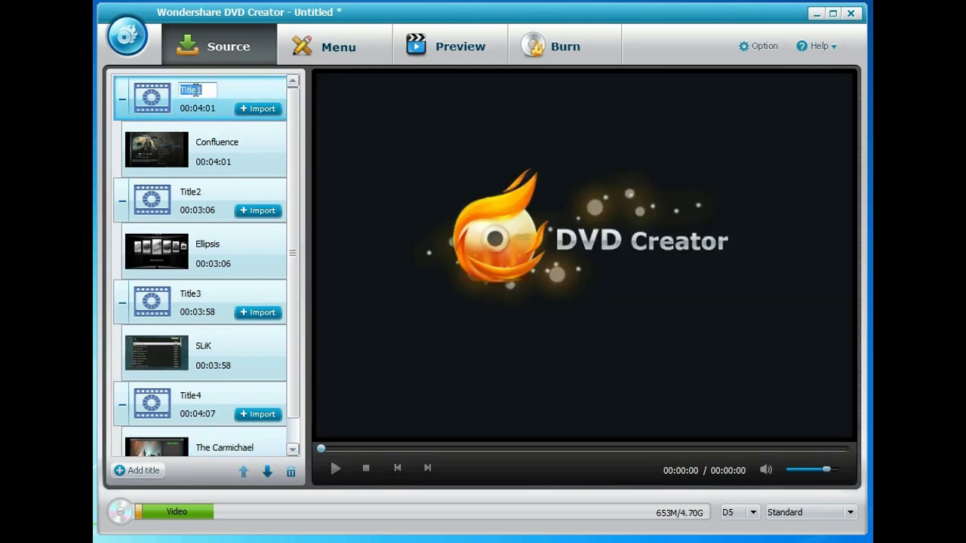
type("Confluence")
left_click(192, 193)
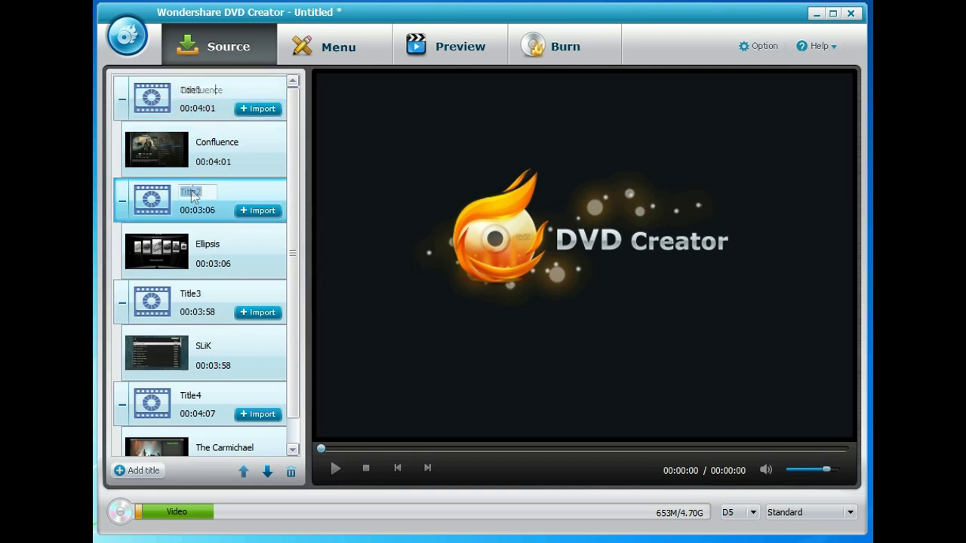
type("E")
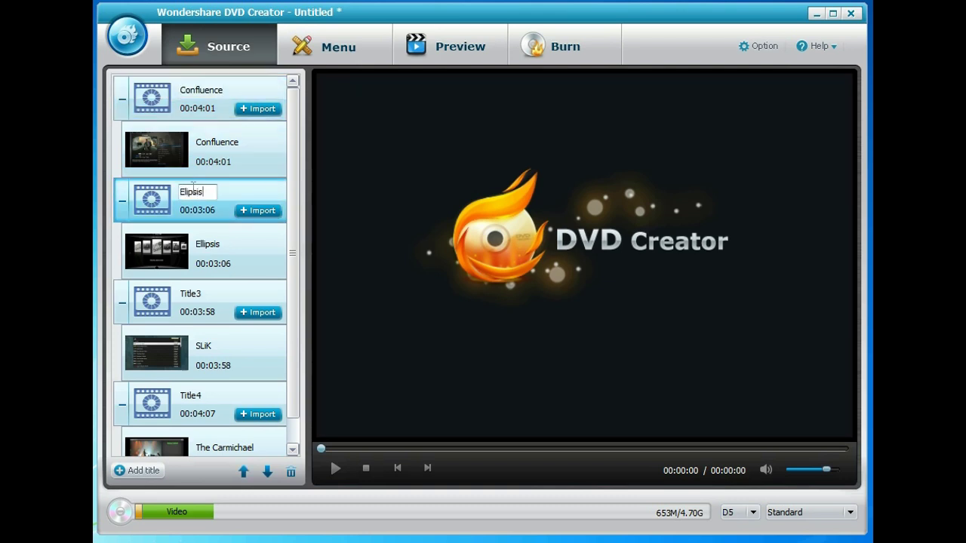
type("lipsis")
left_click(225, 299)
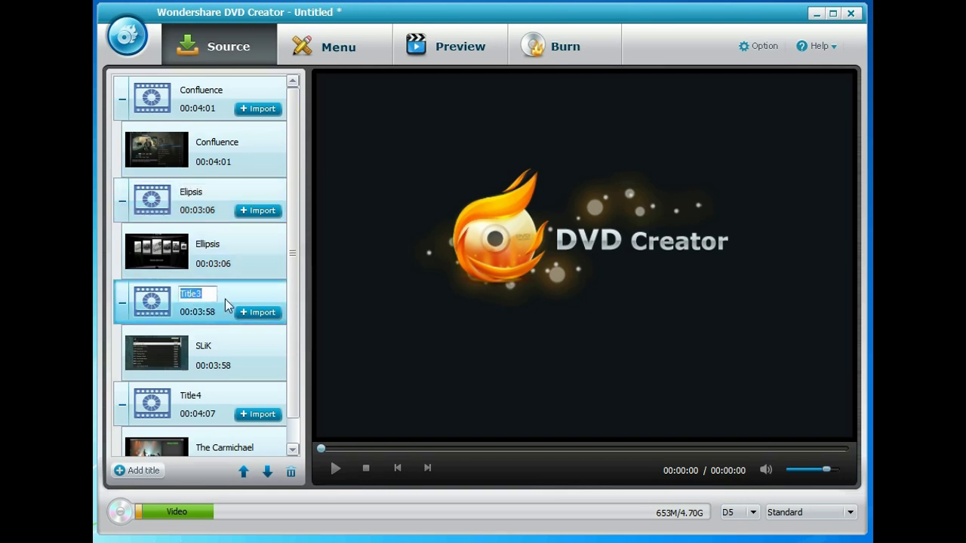
type("SLiK")
left_click(186, 398)
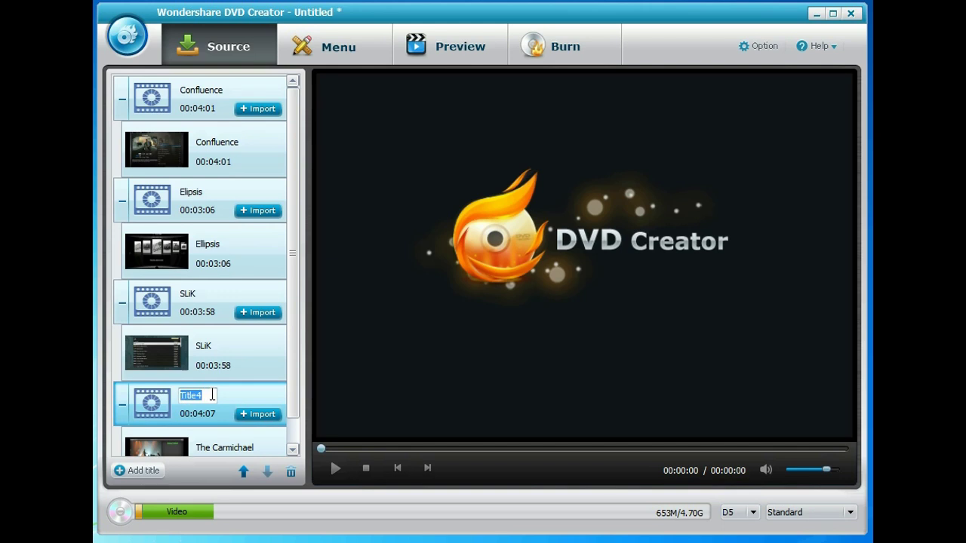
type("The Carmichael")
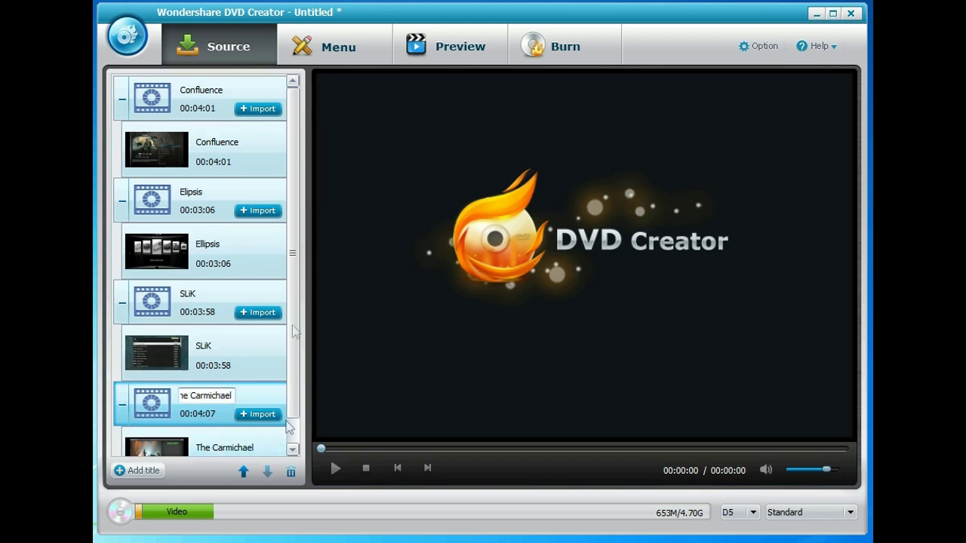
Commit The Carmichael title name and briefly play the Confluence clip in the preview
left_click(218, 143)
left_click(218, 163)
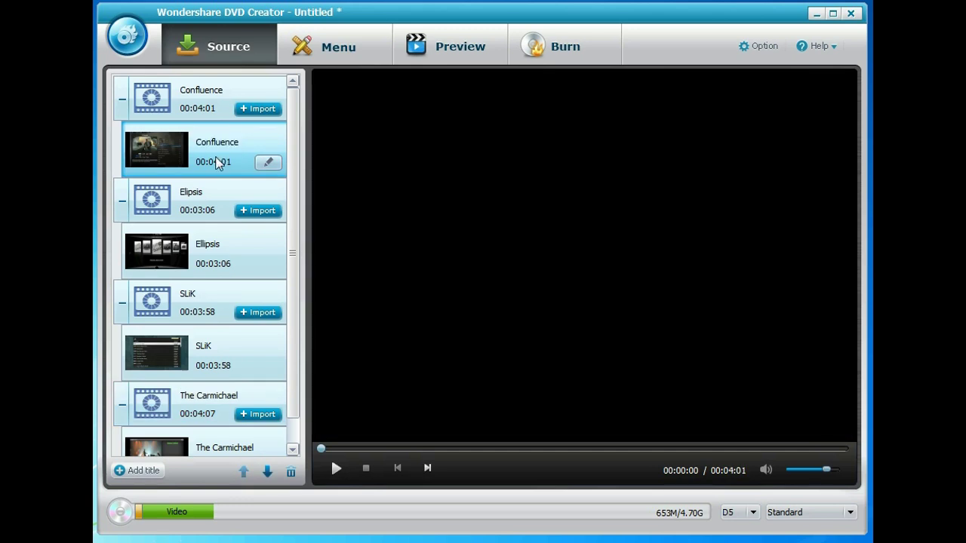
left_click(337, 469)
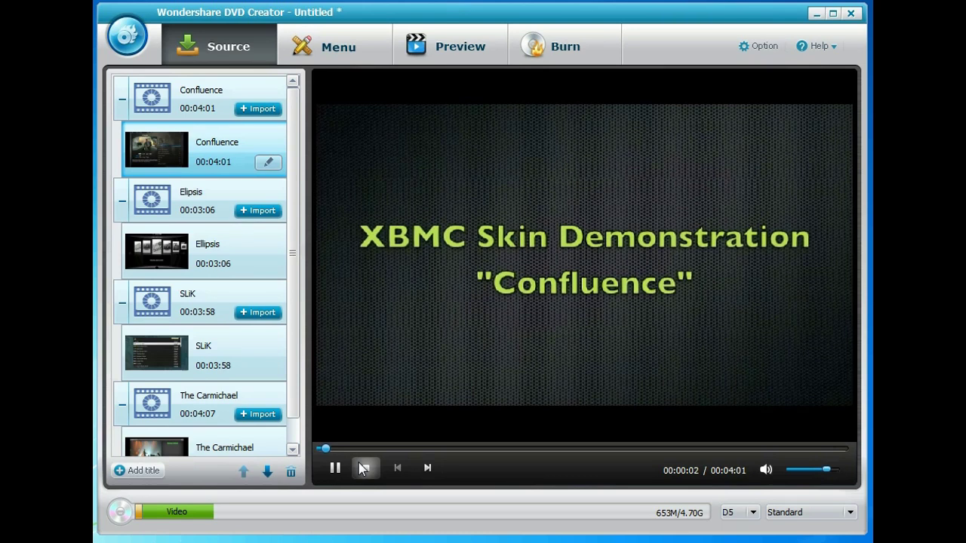
left_click(362, 467)
Select the Ellipsis clip, then play and stop it in the preview
left_click(227, 257)
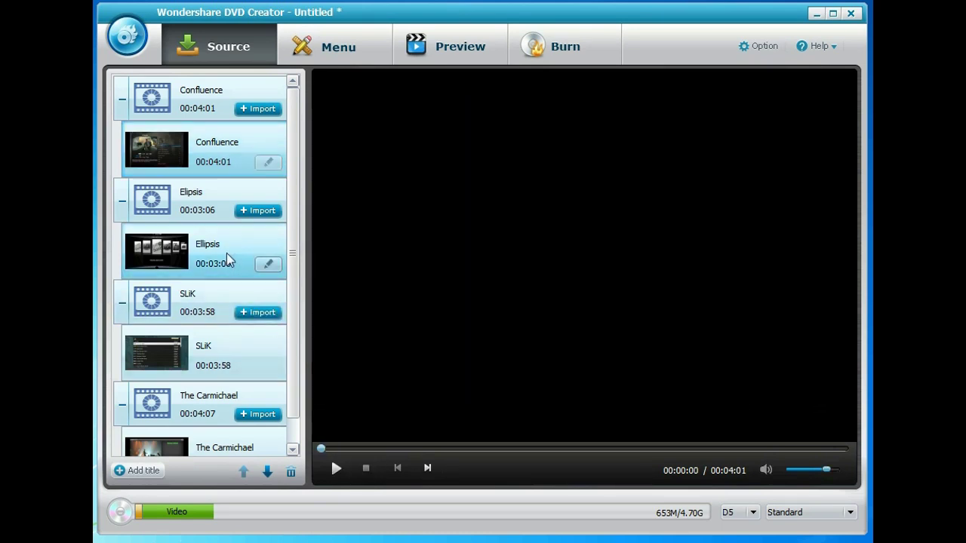
left_click(335, 468)
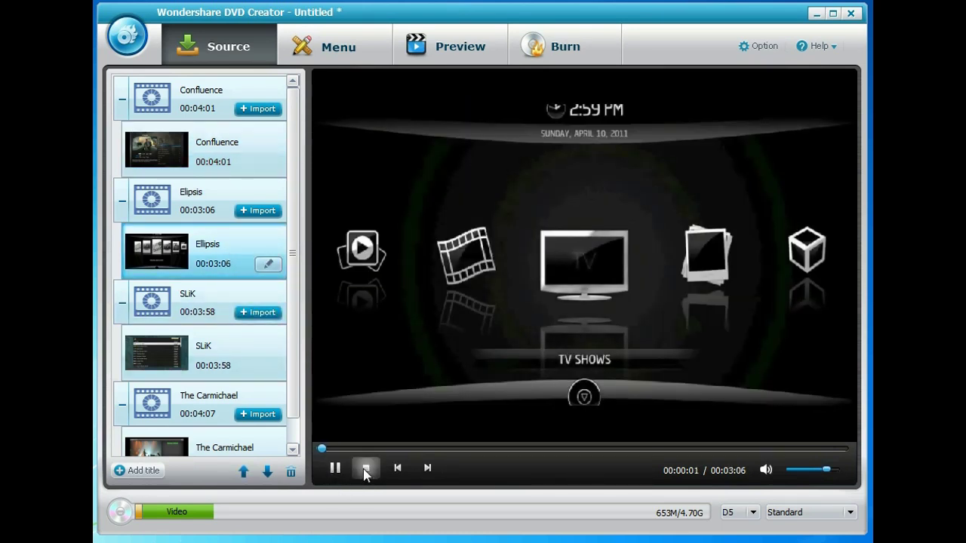
left_click(366, 468)
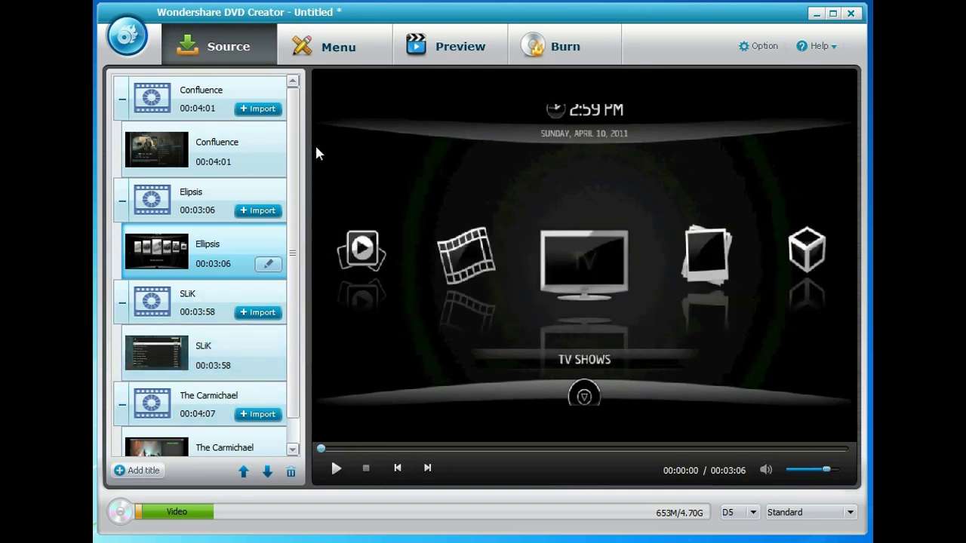
left_click(327, 52)
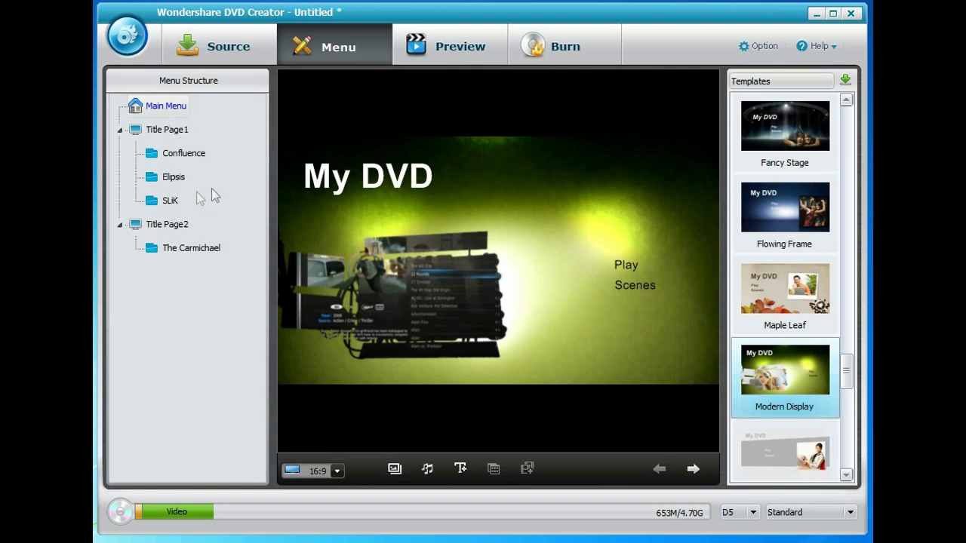
left_click(803, 293)
left_click(806, 219)
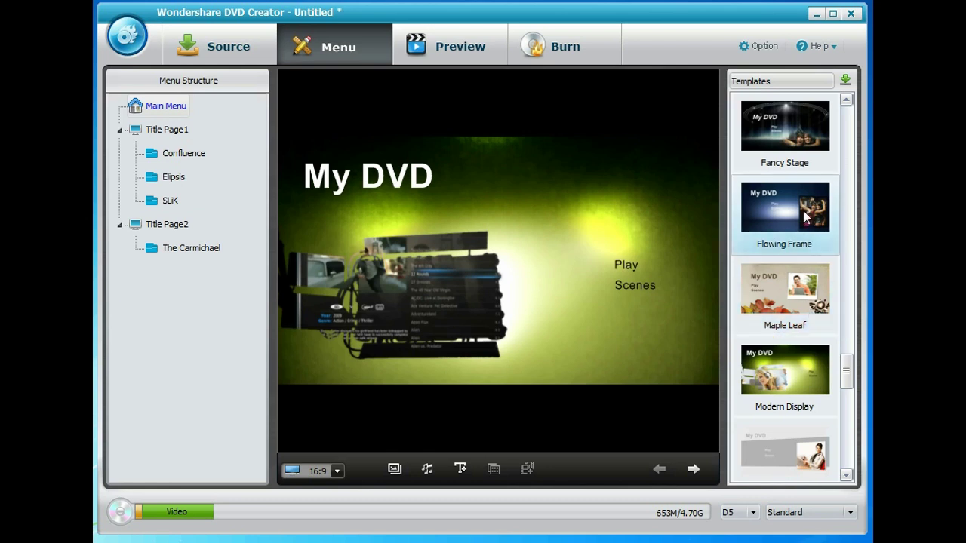
left_click(797, 151)
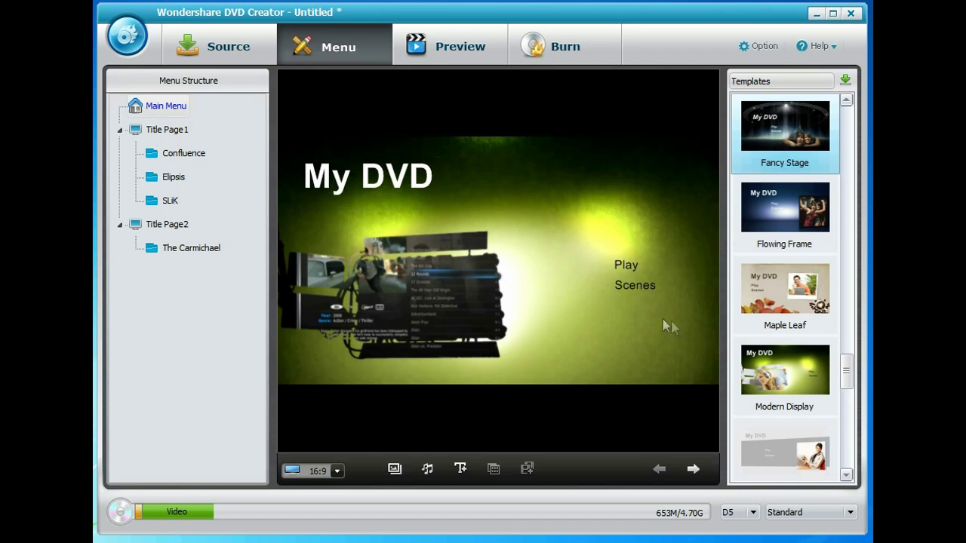
Back on the Modern Display template, change the menu title from My DVD to 'XBMC Skins'
left_click(791, 364)
left_click(386, 173)
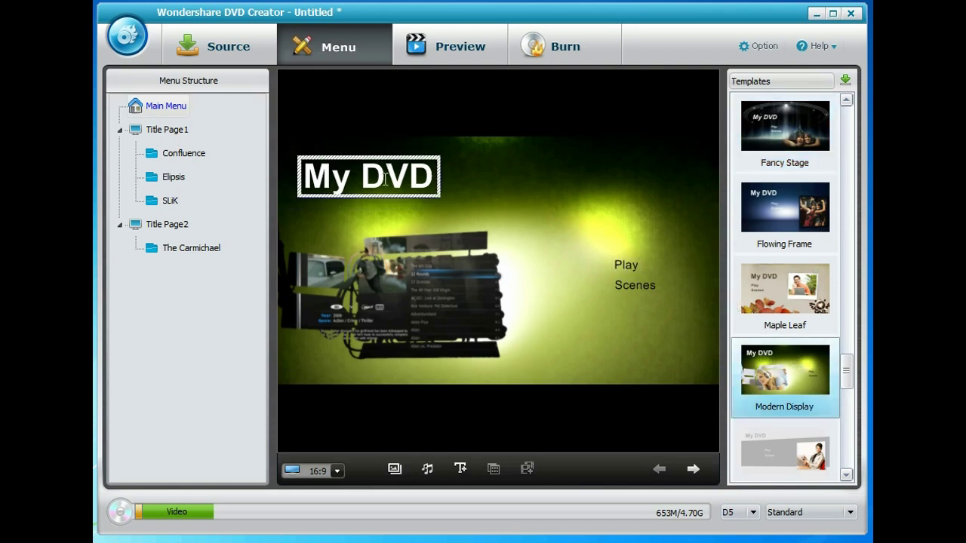
double_click(389, 177)
type("X")
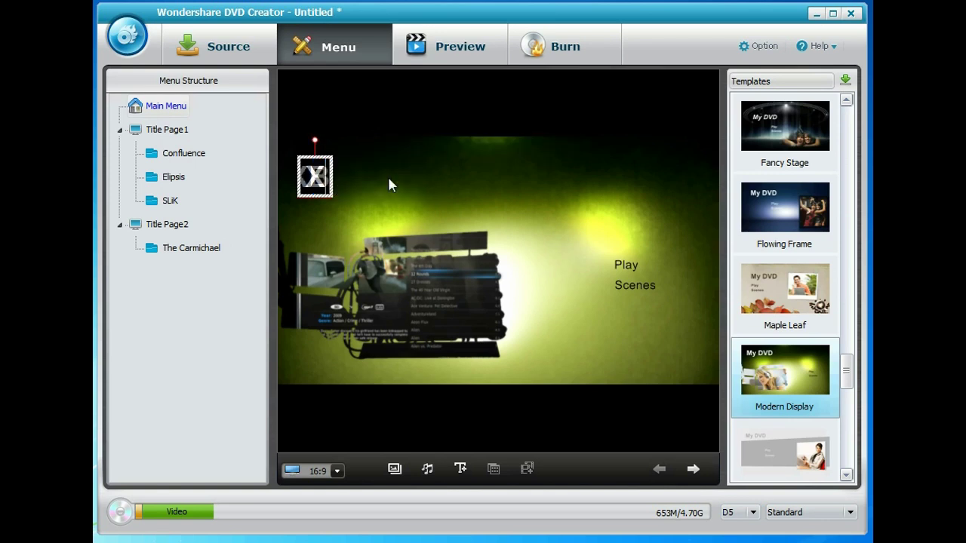
type("BMC Skins")
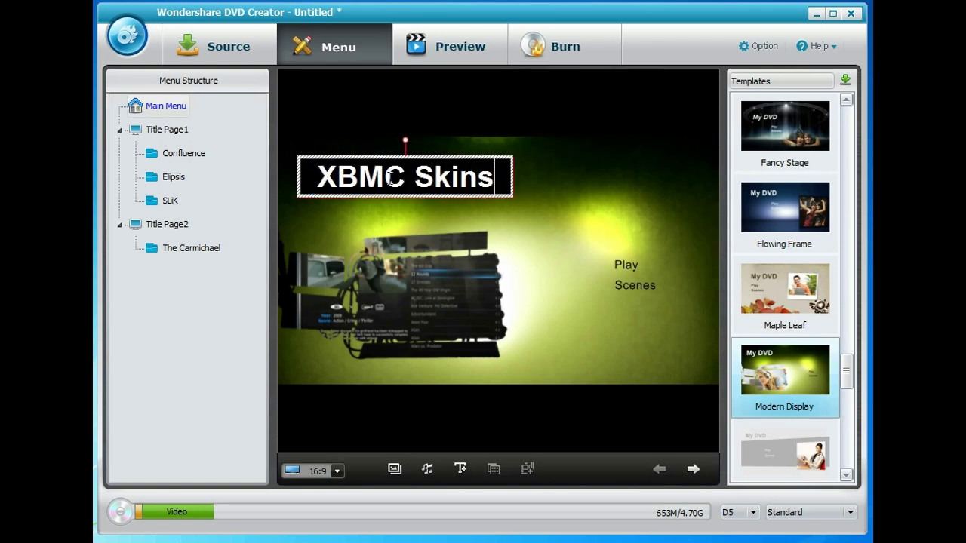
Nudge the menu's video image right and drag the XBMC Skins title to the centre
left_click(421, 277)
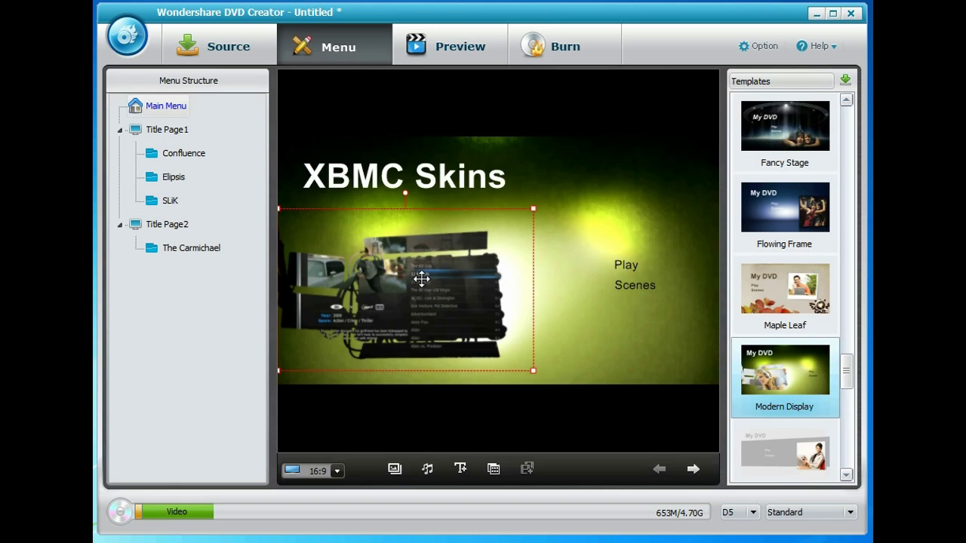
left_click_drag(415, 269, 443, 277)
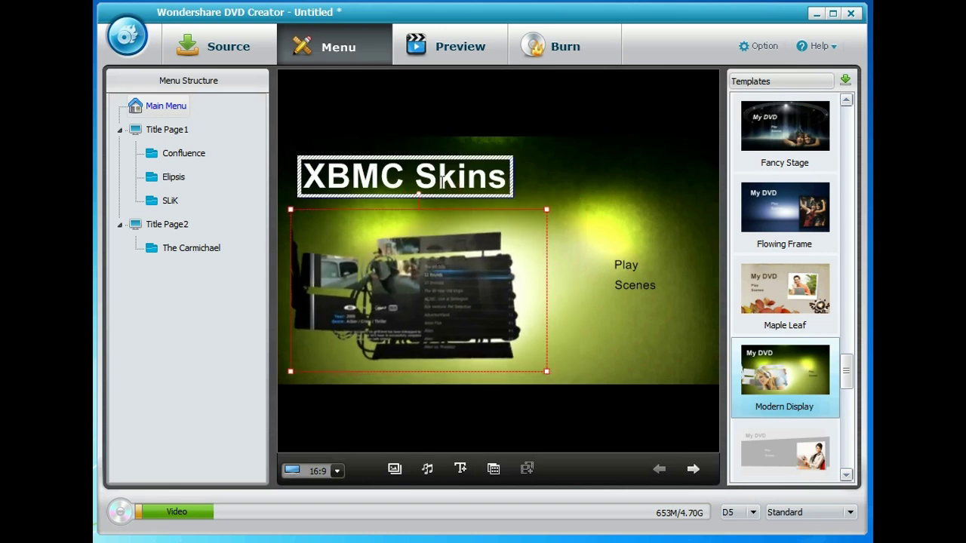
left_click(452, 184)
left_click_drag(451, 183, 537, 185)
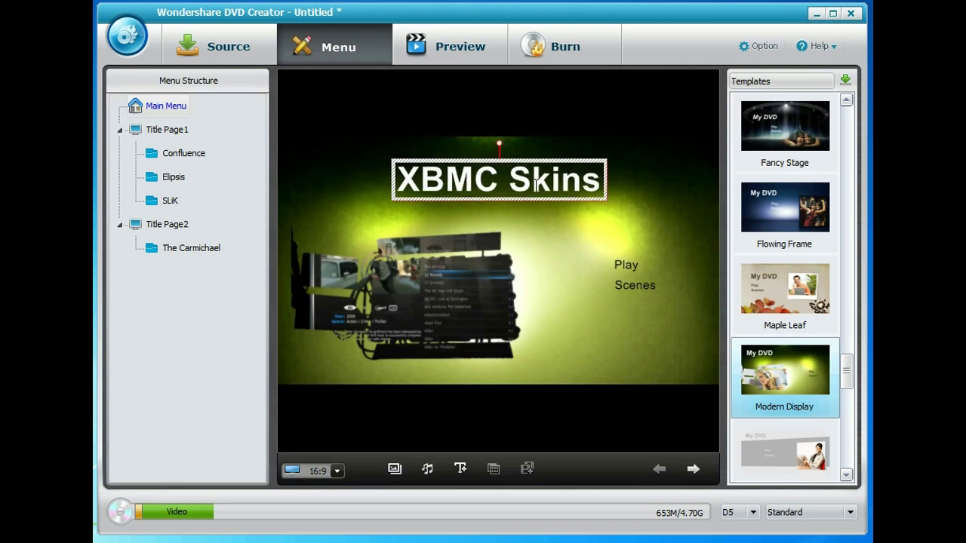
Set the XBMC Skins title font to Comic Sans
double_click(536, 185)
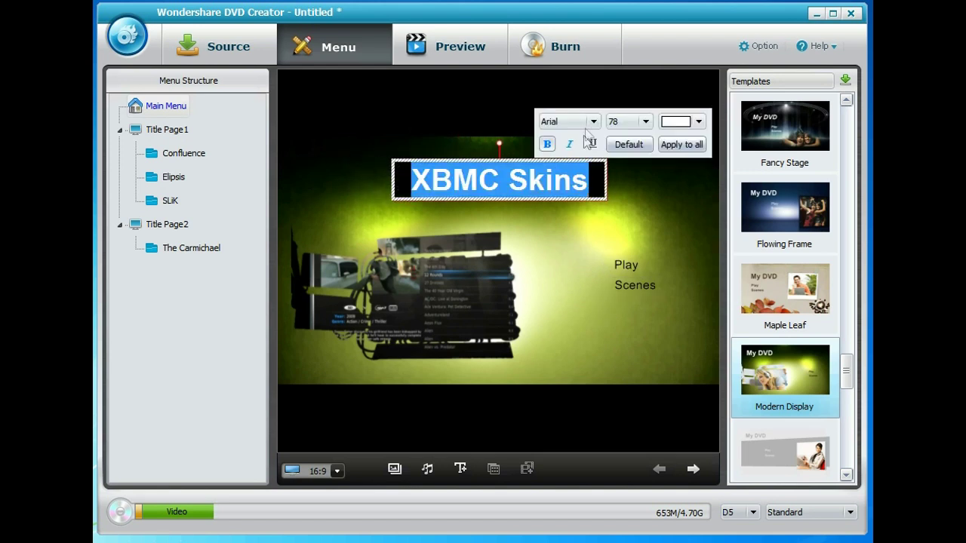
left_click(593, 122)
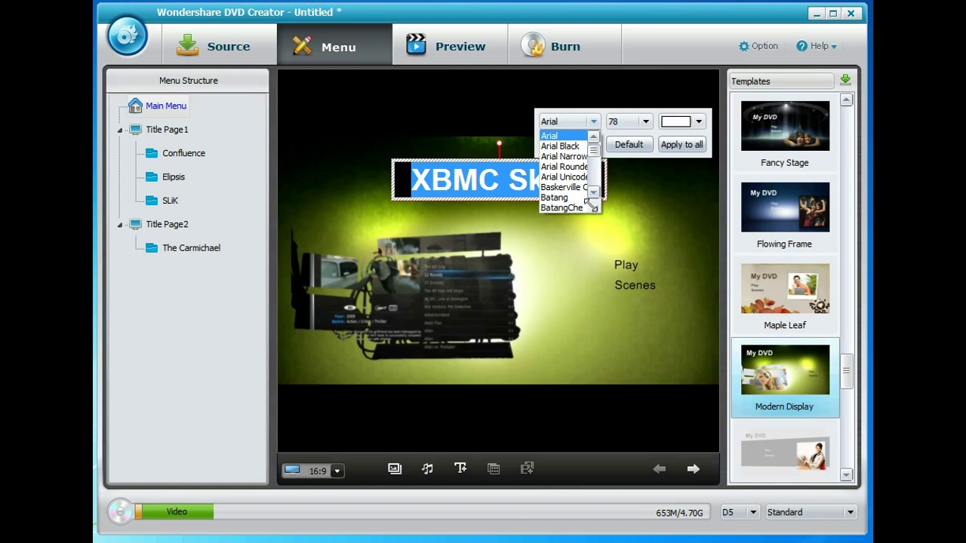
scroll(596, 195, "down", 4)
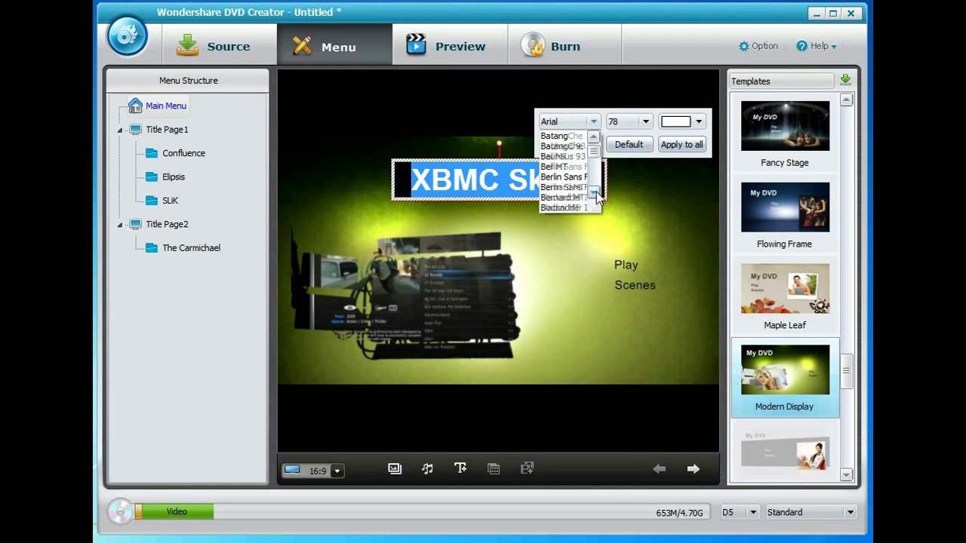
scroll(596, 195, "down", 4)
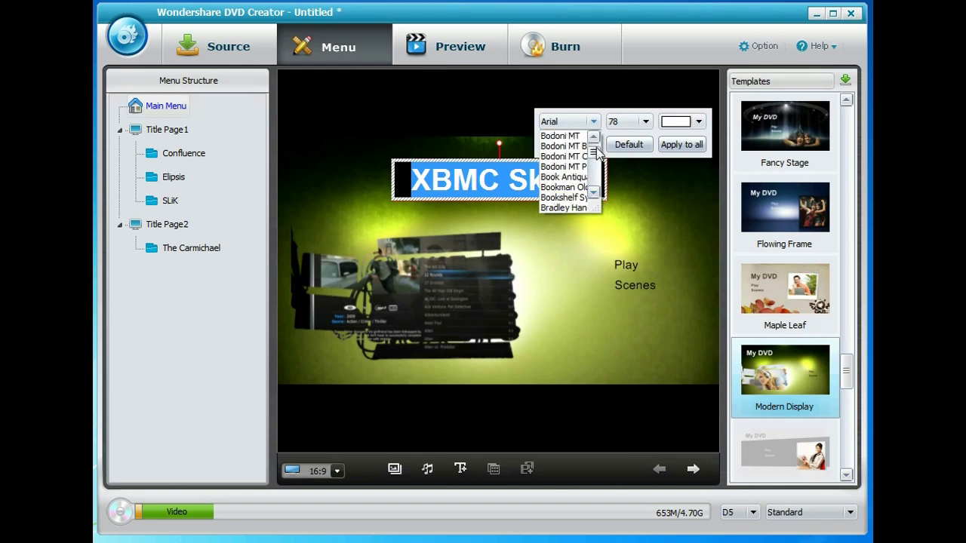
left_click_drag(596, 154, 598, 154)
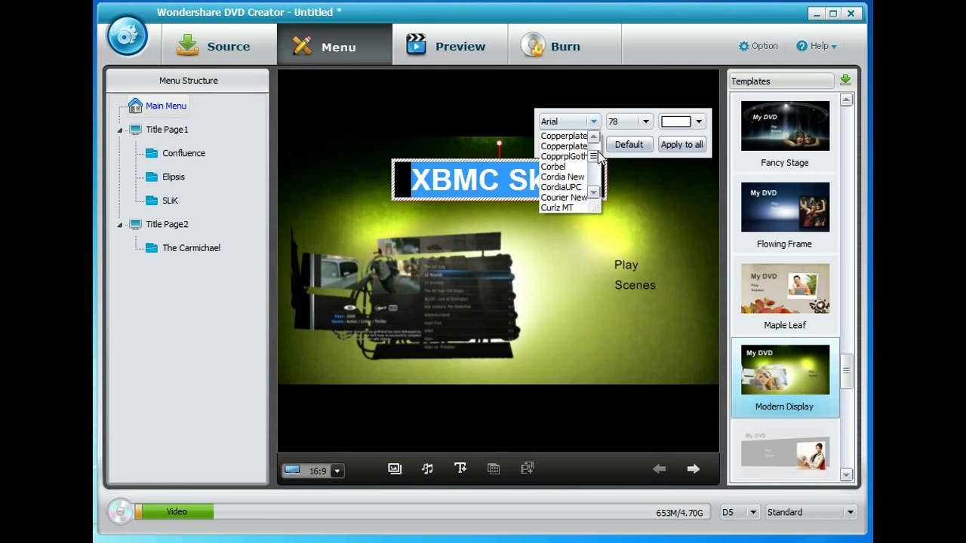
scroll(593, 138, "up", 6)
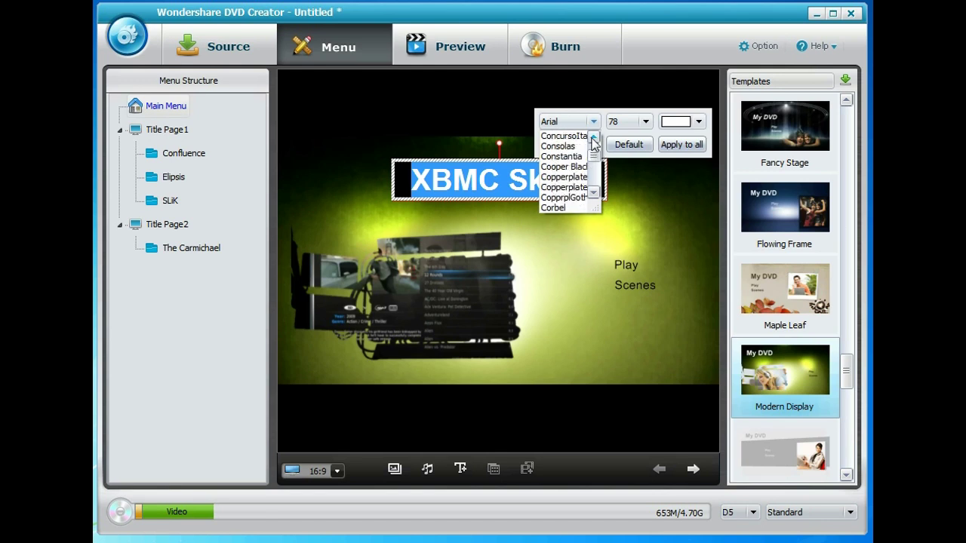
left_click(580, 146)
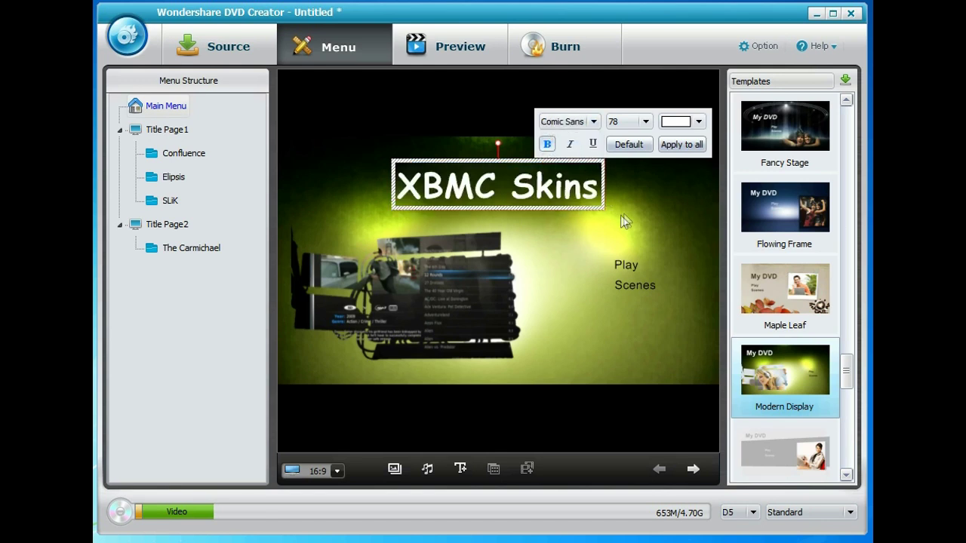
Try blue and magenta for the title text, then settle on white
left_click(698, 121)
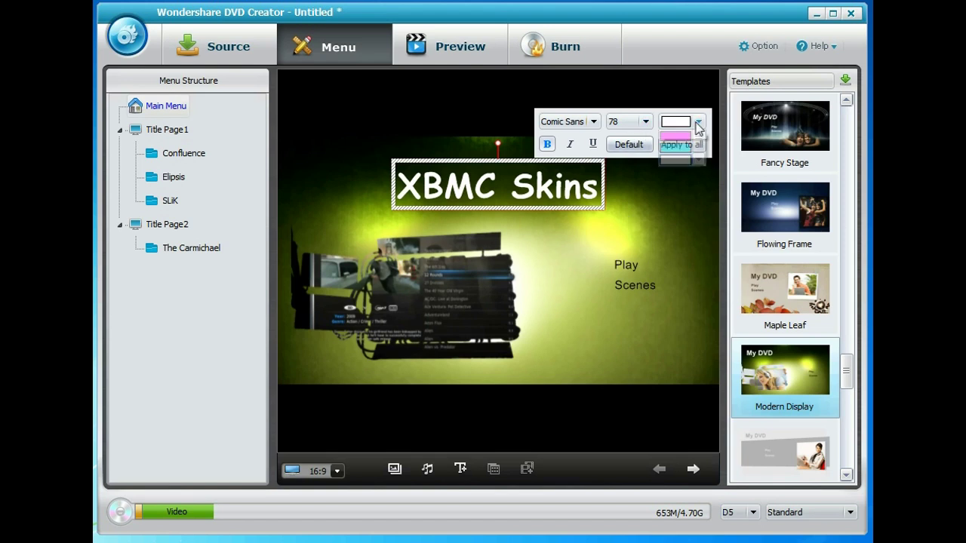
left_click(676, 183)
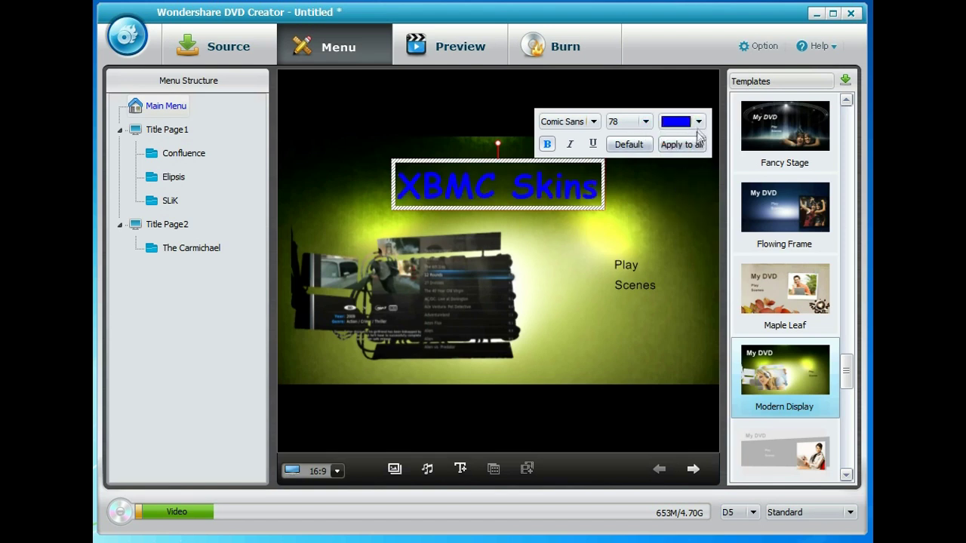
left_click(698, 121)
left_click(682, 194)
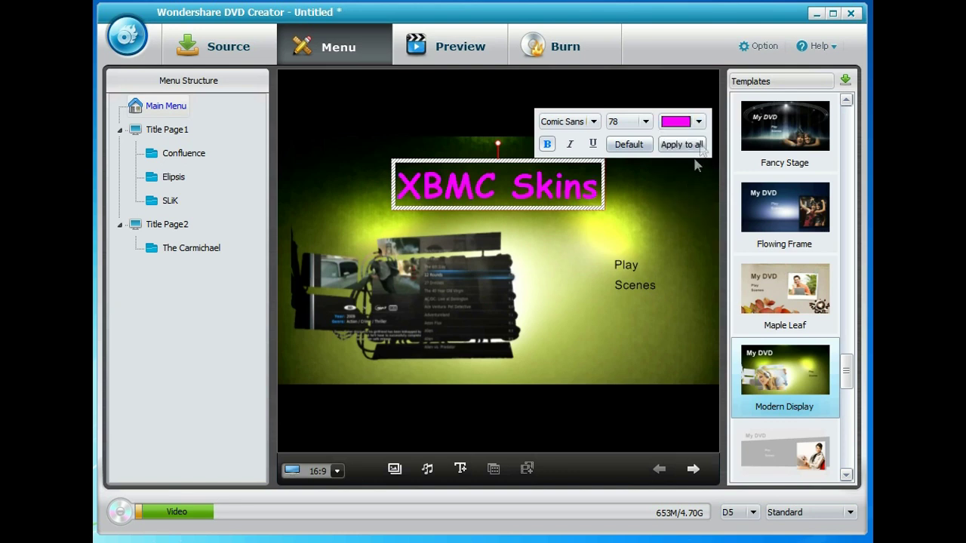
left_click(699, 122)
left_click(684, 212)
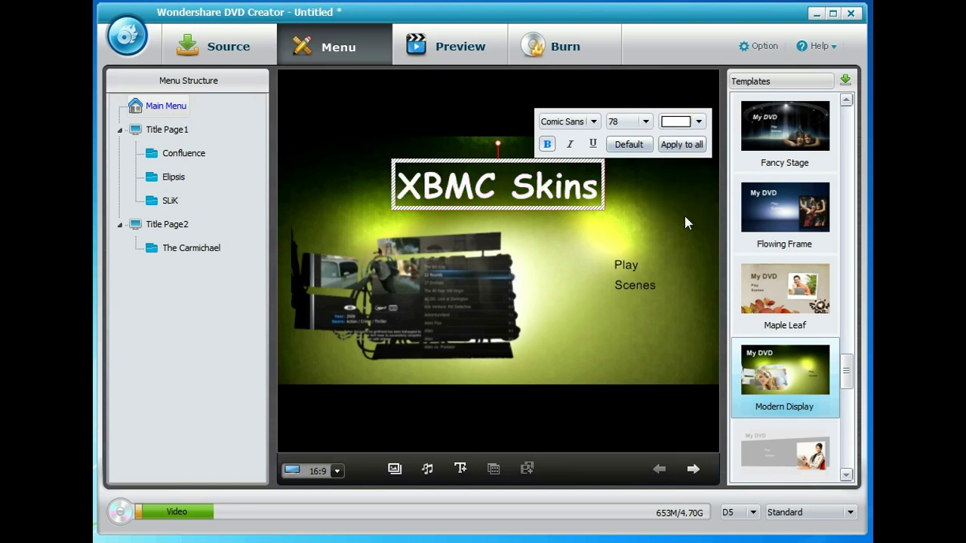
Drag the menu's video image further right so it sits centred under the title
double_click(629, 264)
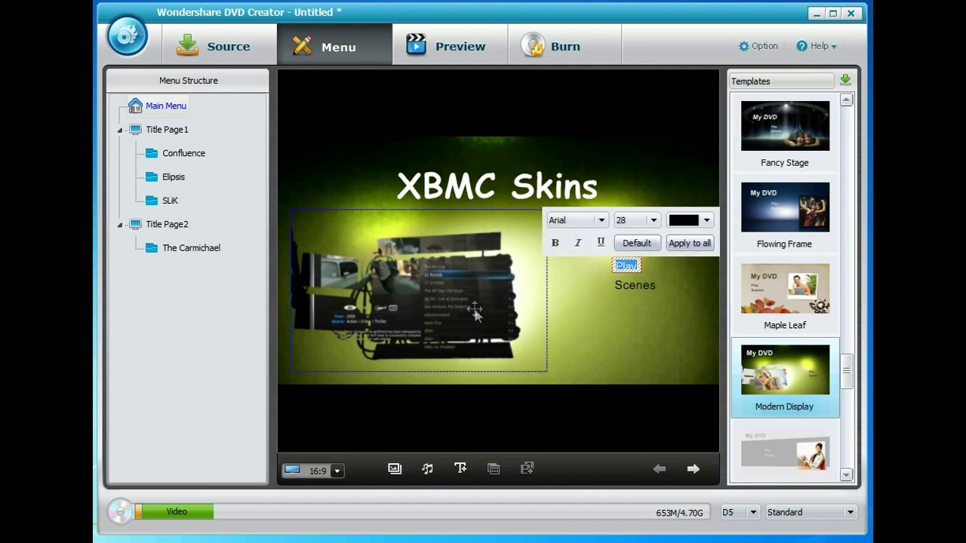
left_click_drag(460, 306, 511, 309)
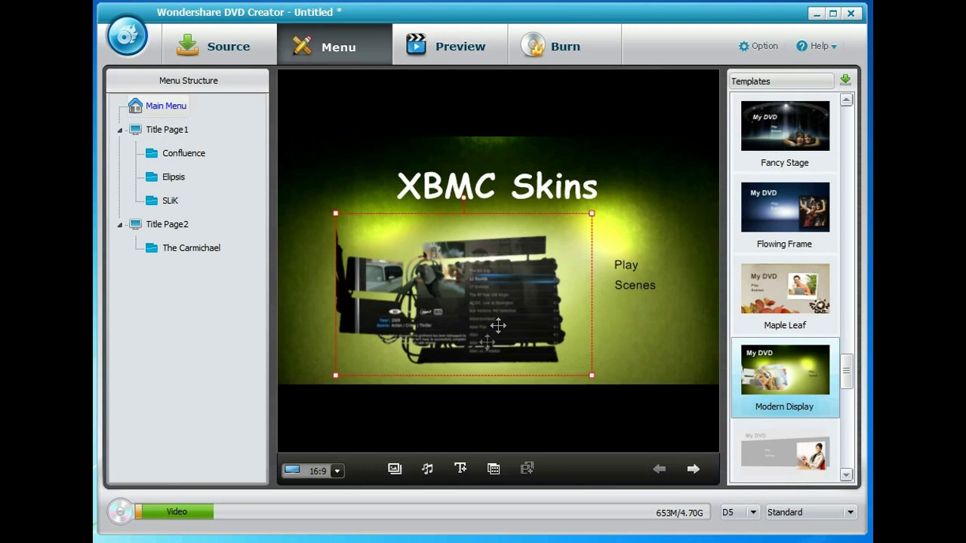
left_click(394, 470)
Preview the default.mp3 menu music and keep it with Fade In, Fade Out and Auto Repeat checked
left_click(428, 470)
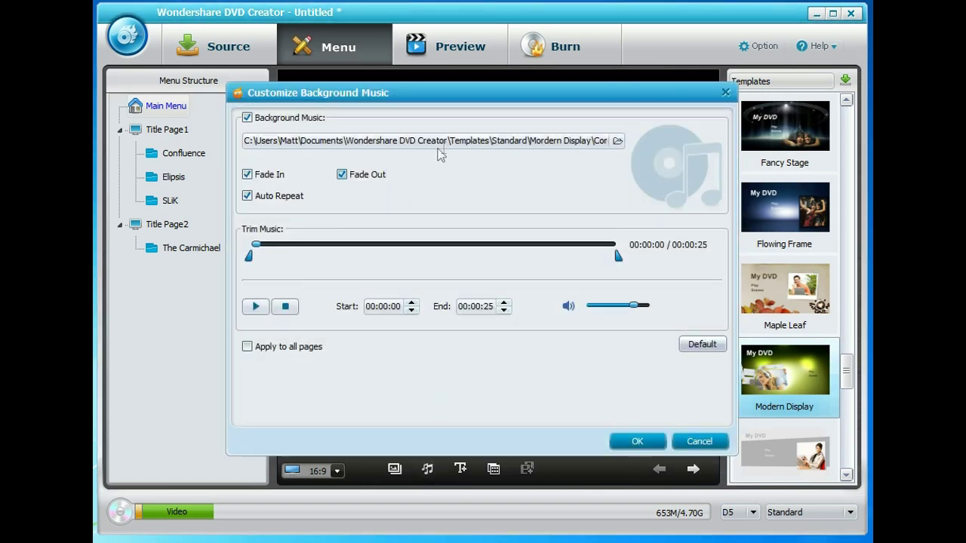
left_click(617, 141)
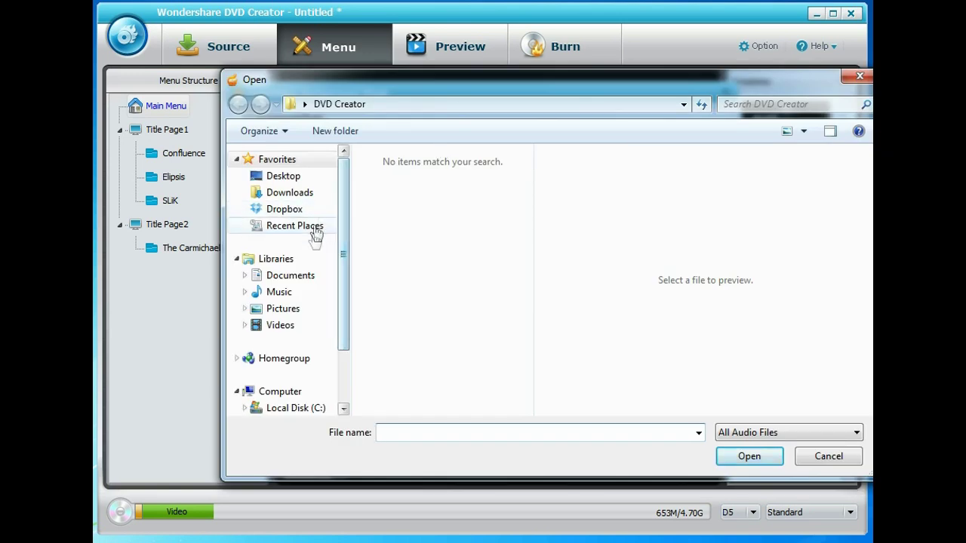
left_click(811, 457)
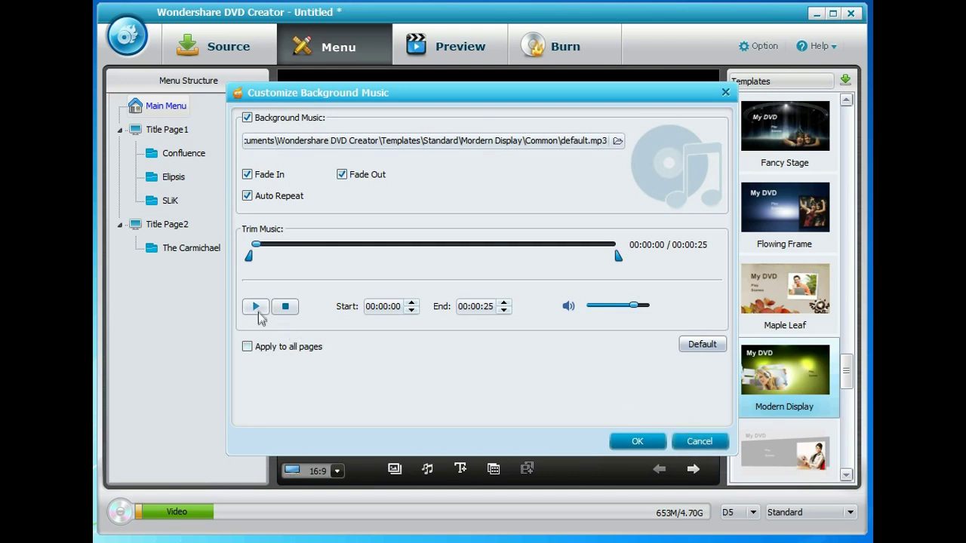
left_click(256, 306)
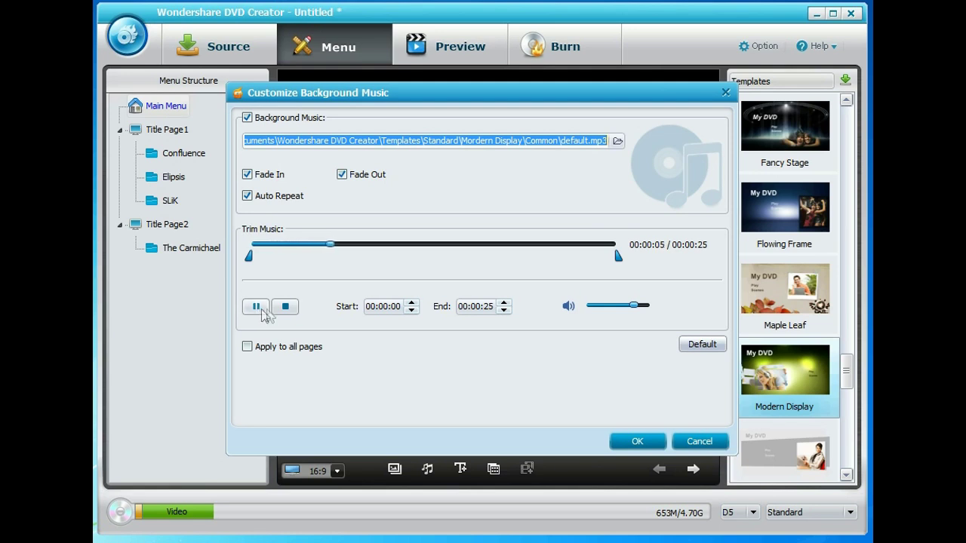
left_click(286, 308)
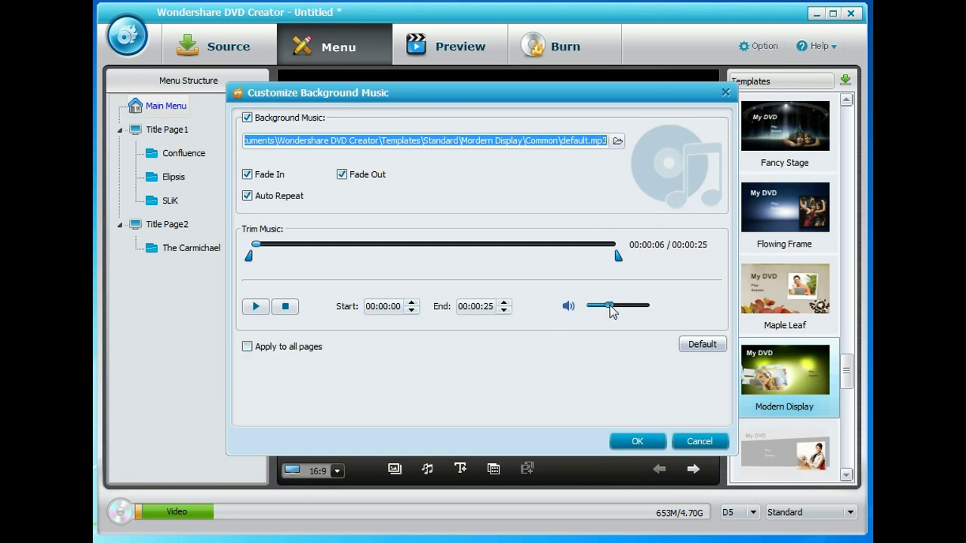
left_click(636, 440)
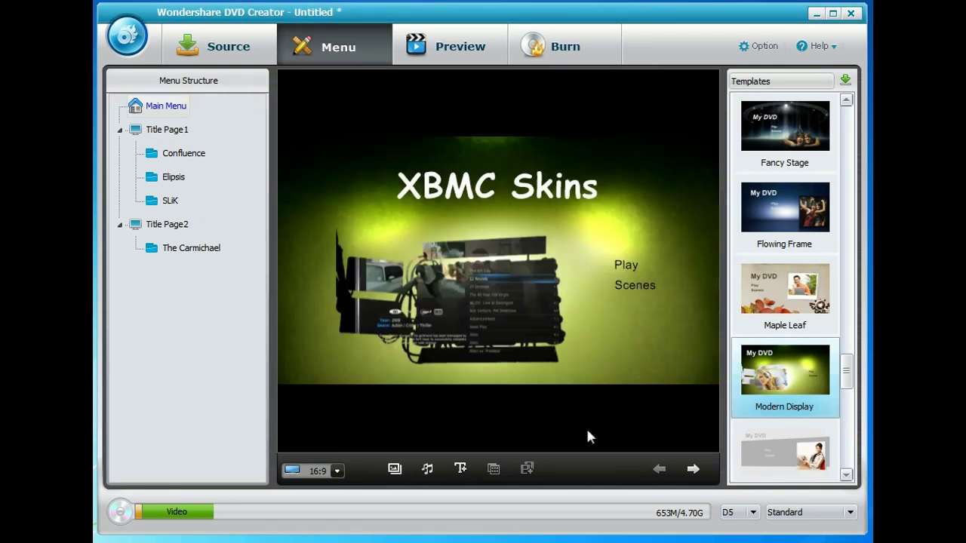
On Title Page 1, change the My DVD heading to 'XBMC Skins'
left_click(700, 469)
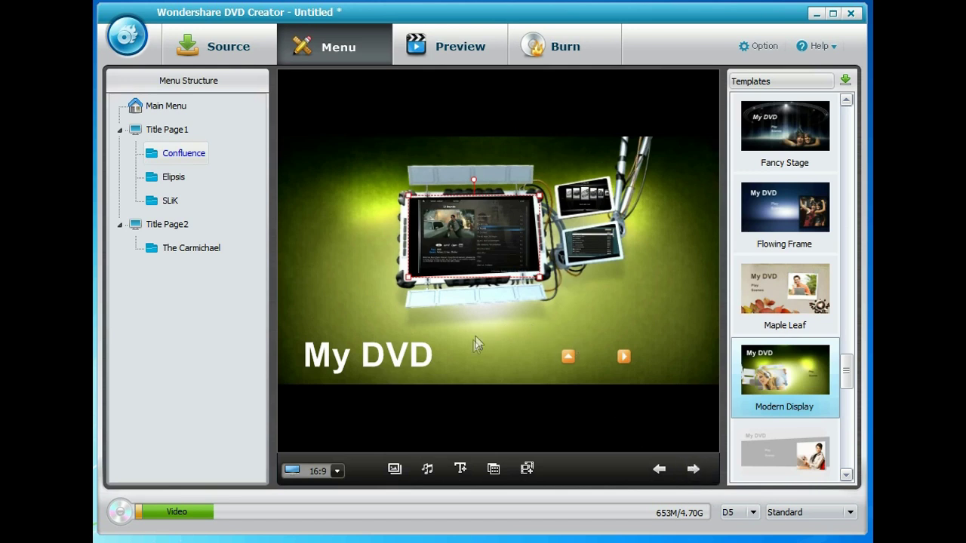
left_click(440, 361)
left_click(440, 362)
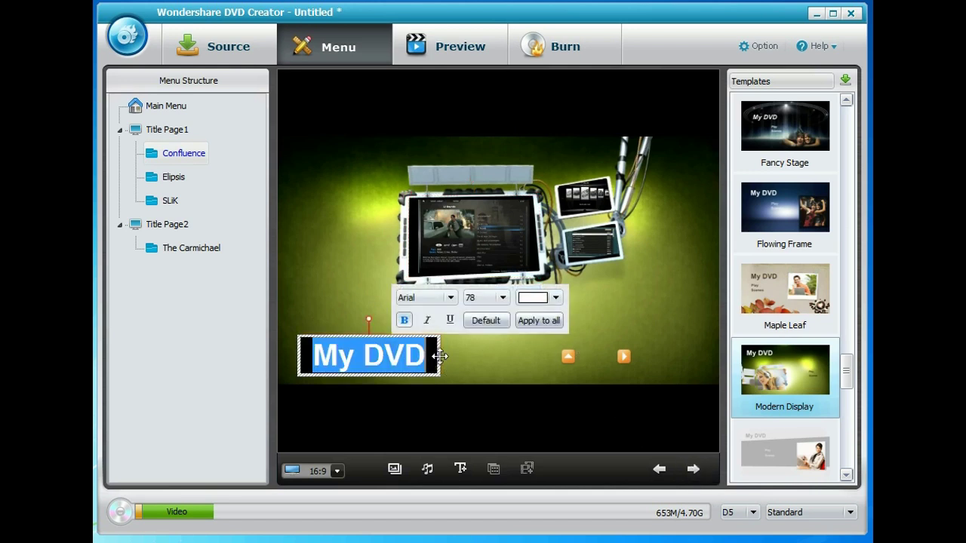
type("XBM")
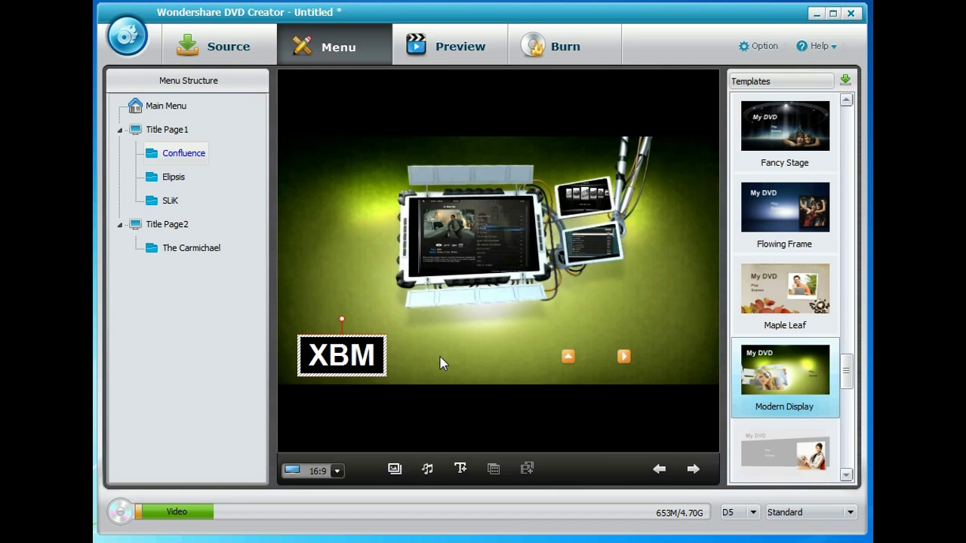
type("C Skins")
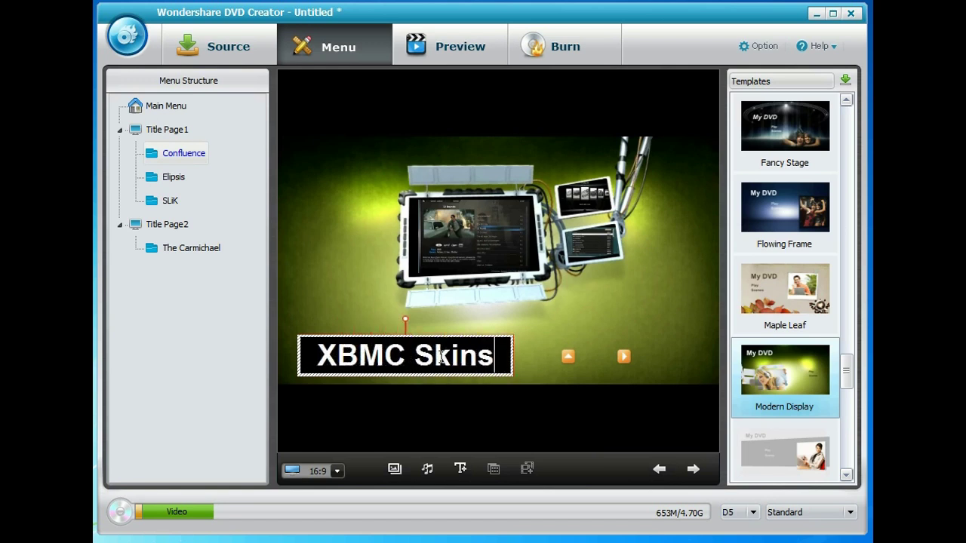
left_click(501, 219)
Check the Confluence, Elipsis and SLiK thumbnails, then select the orange next-page button
left_click(500, 235)
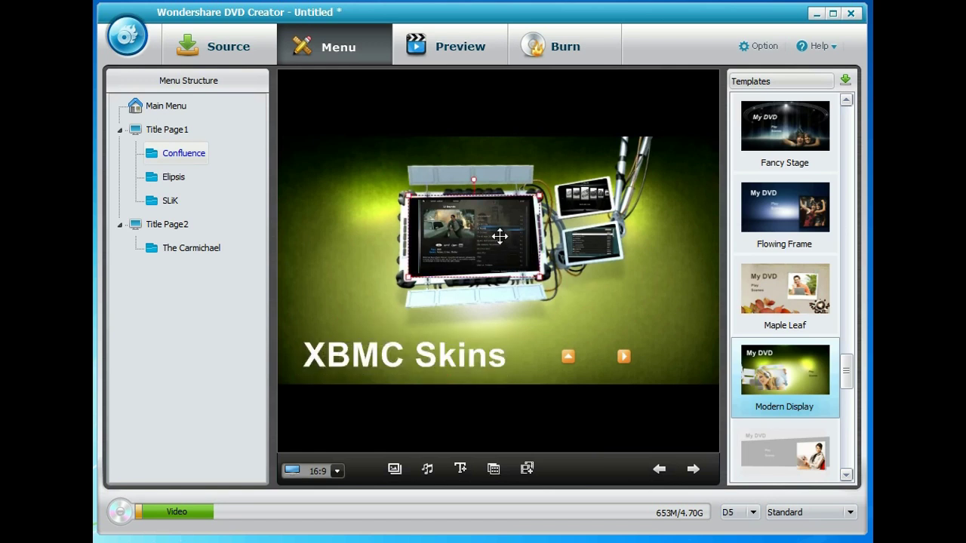
left_click(581, 243)
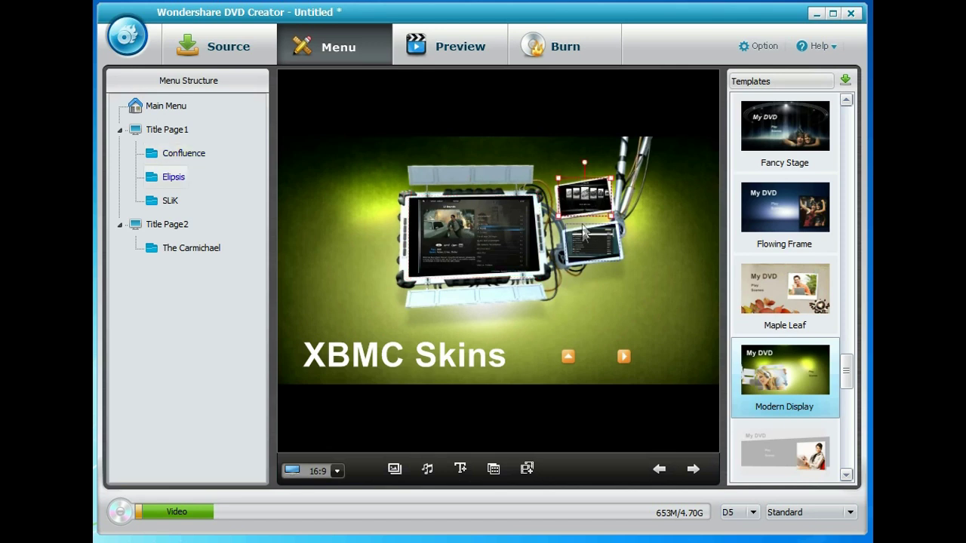
left_click(520, 243)
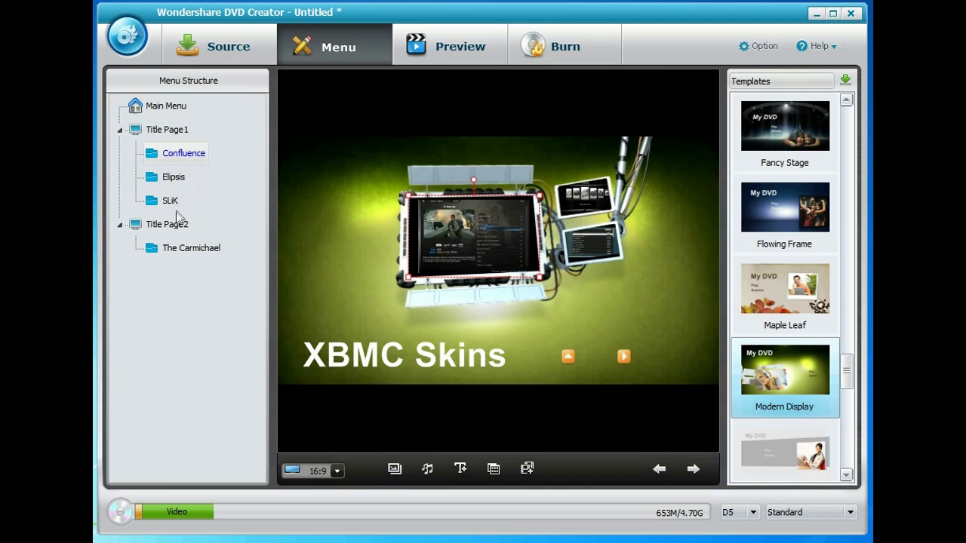
left_click(596, 195)
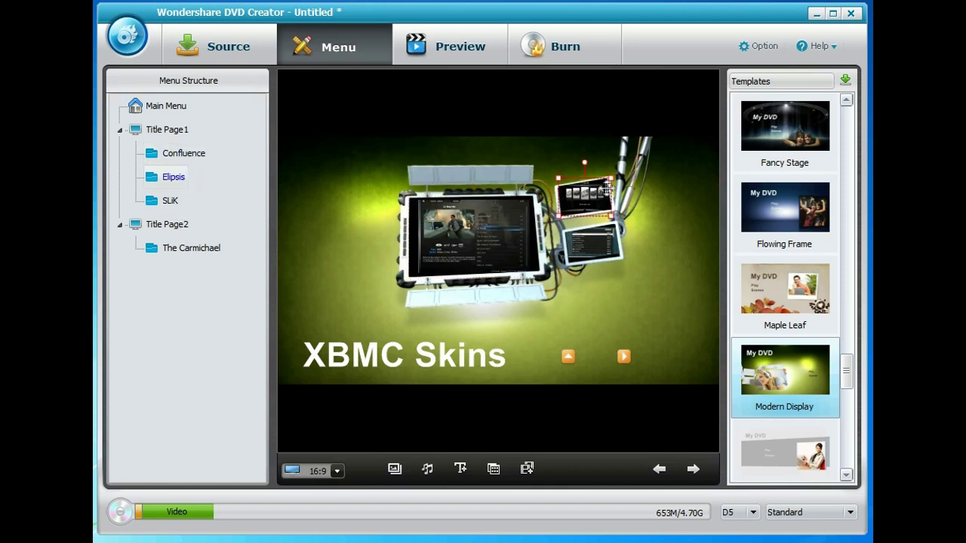
left_click(586, 240)
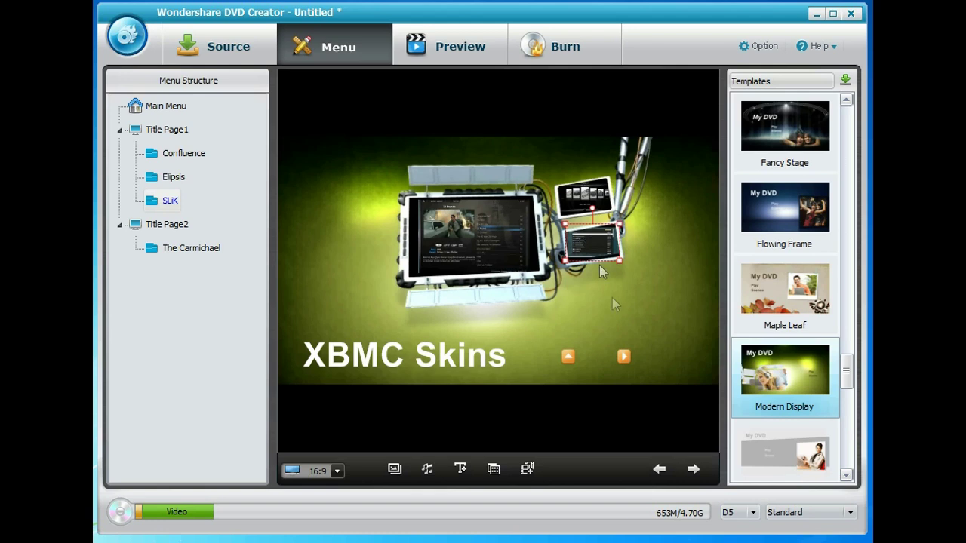
left_click(623, 359)
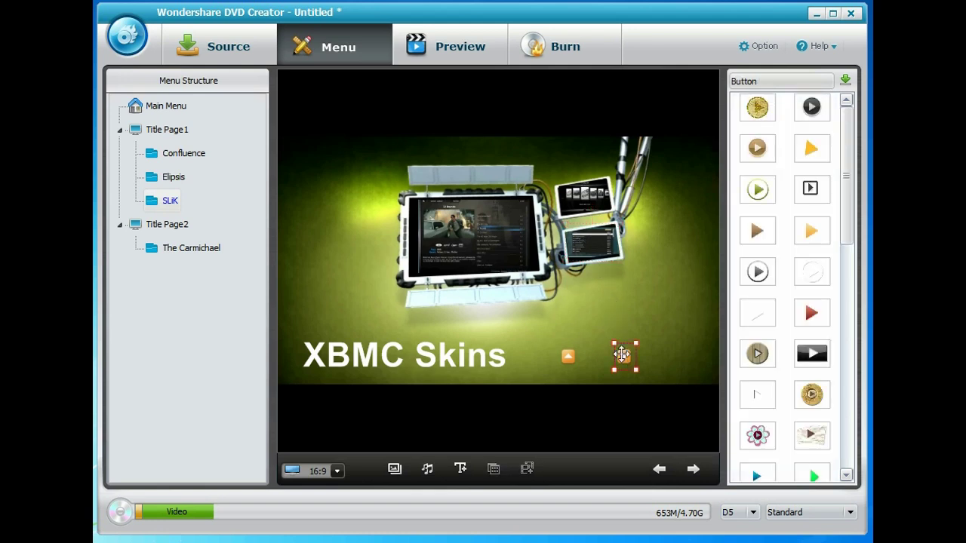
Retitle the first title page heading 'Page 1' and the second 'Page 2'
left_click(693, 469)
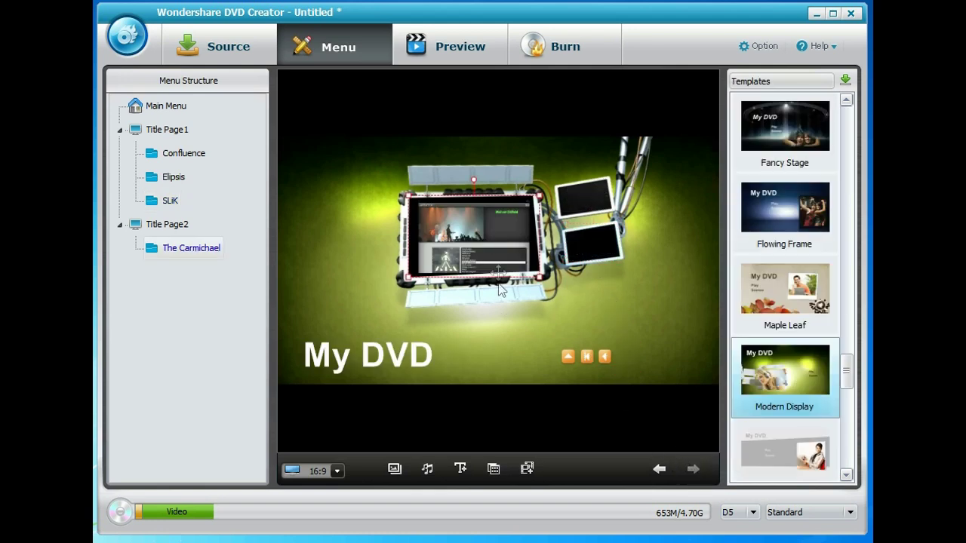
left_click(403, 371)
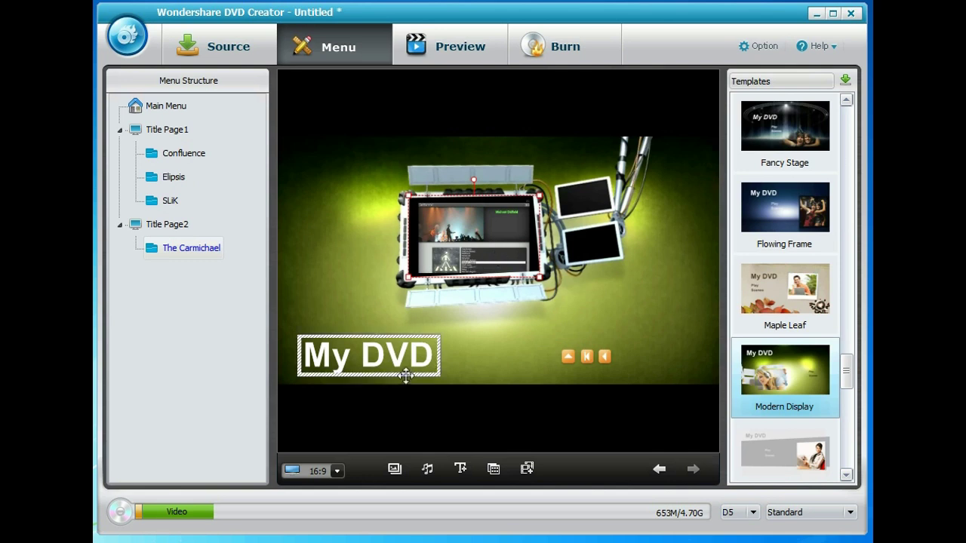
double_click(406, 368)
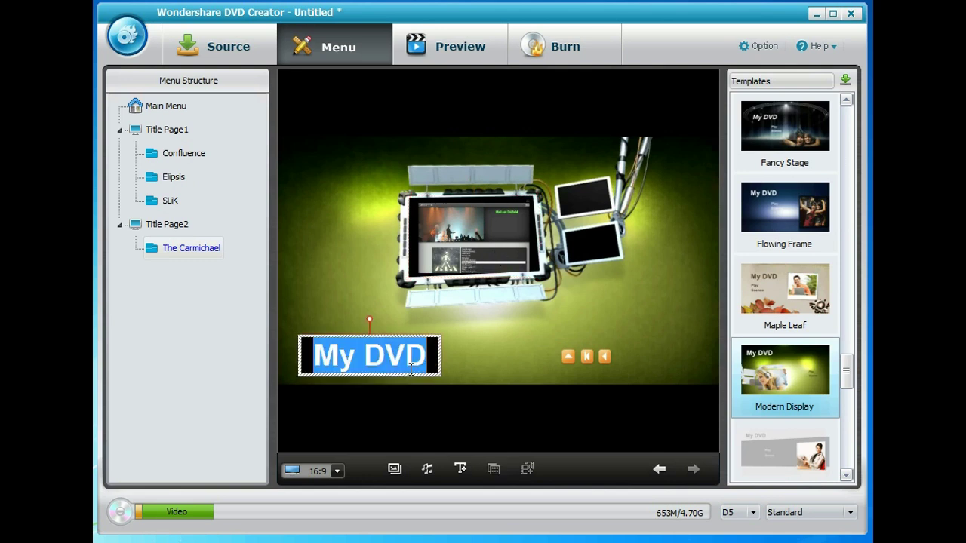
left_click(659, 469)
double_click(437, 358)
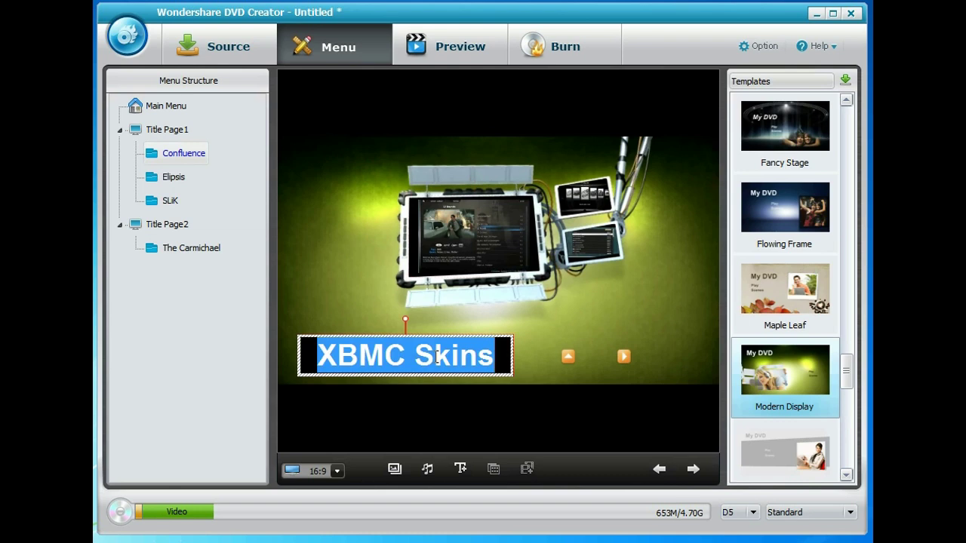
type("Page 1")
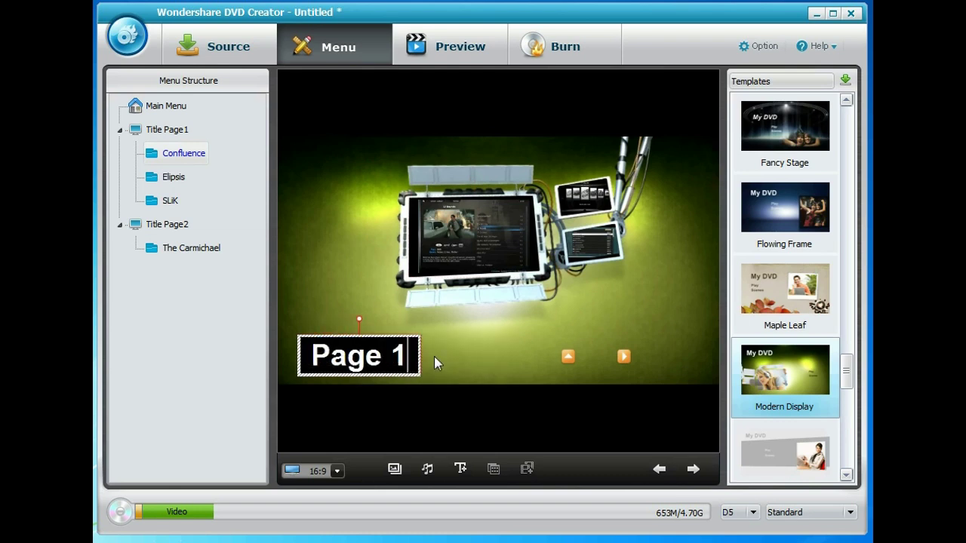
left_click(693, 469)
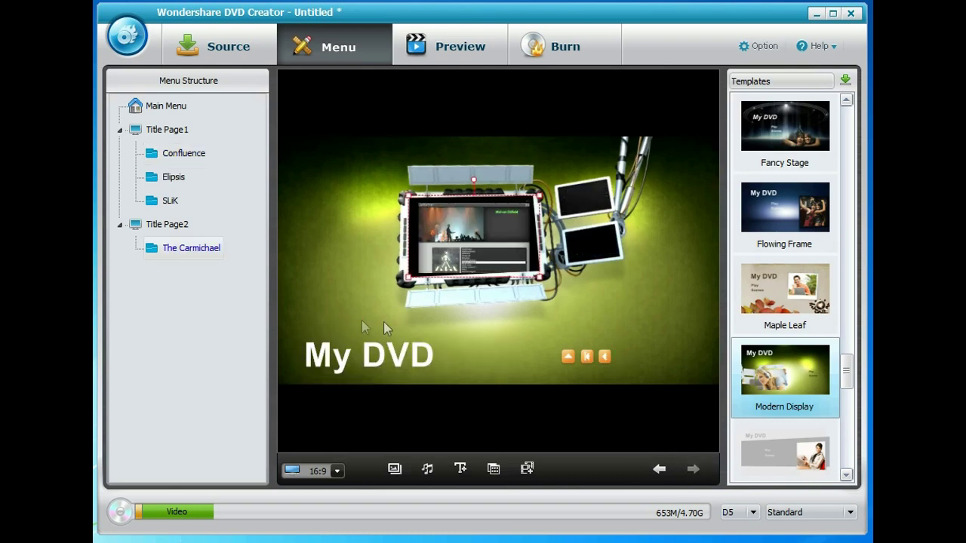
double_click(388, 355)
type("Page 2")
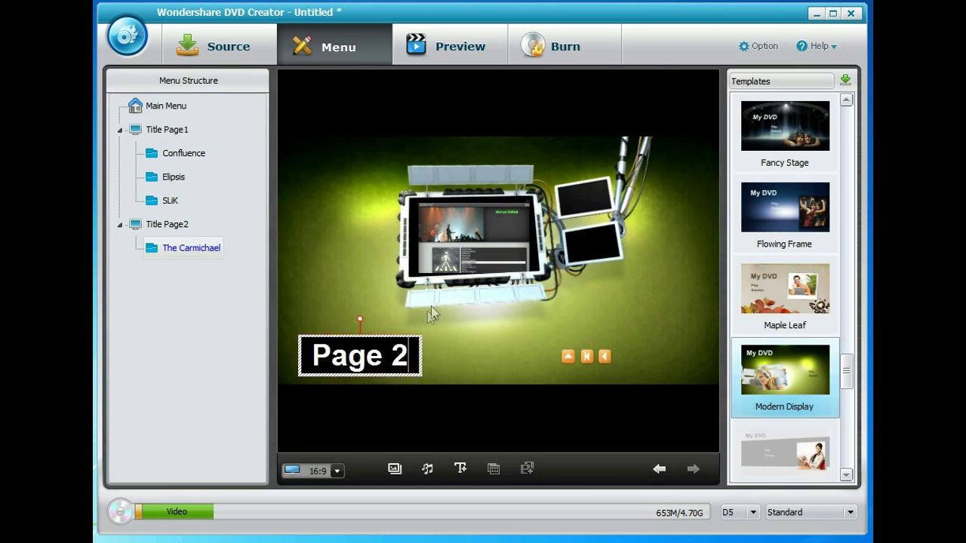
On Page 1, add a text label reading 'Confluence' and move it down beside the first thumbnail
left_click(658, 469)
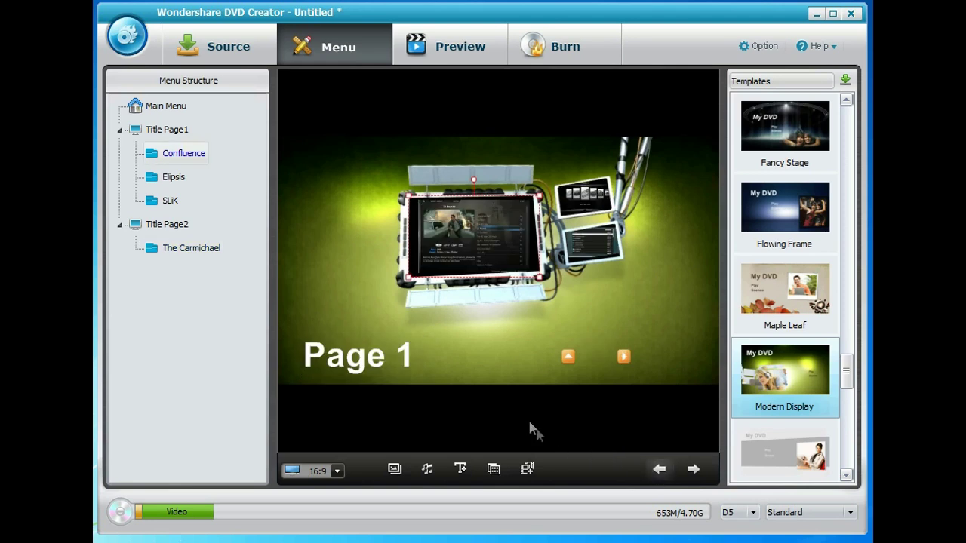
left_click(459, 469)
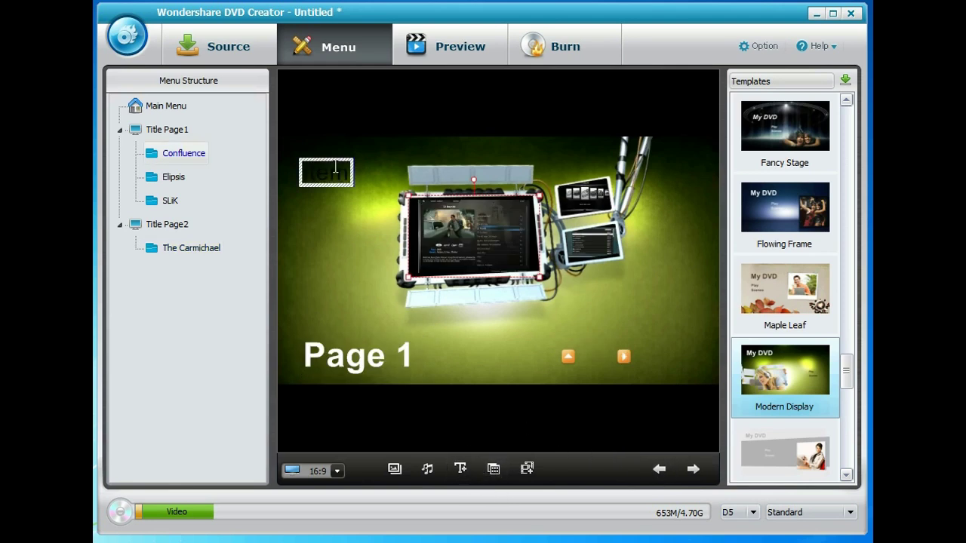
left_click_drag(337, 168, 362, 243)
double_click(364, 244)
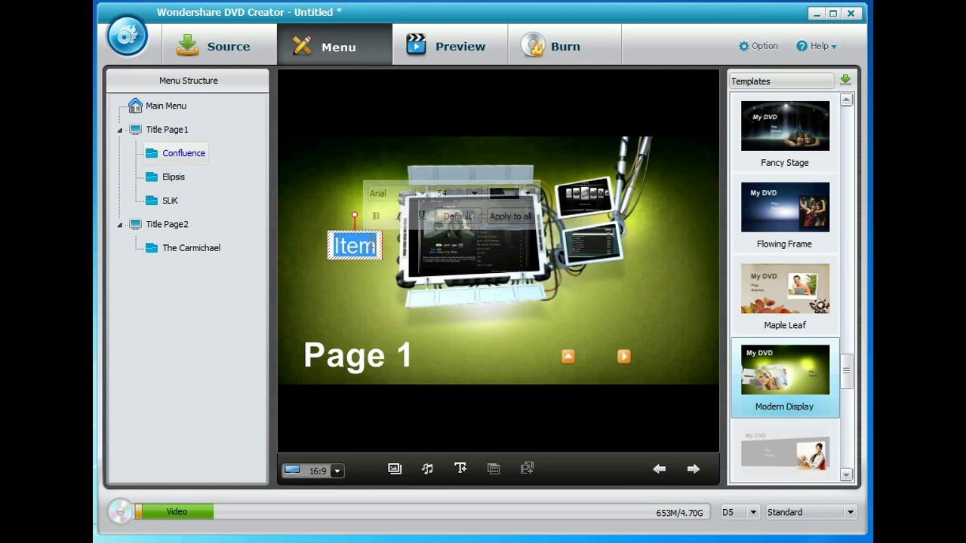
type("Confl")
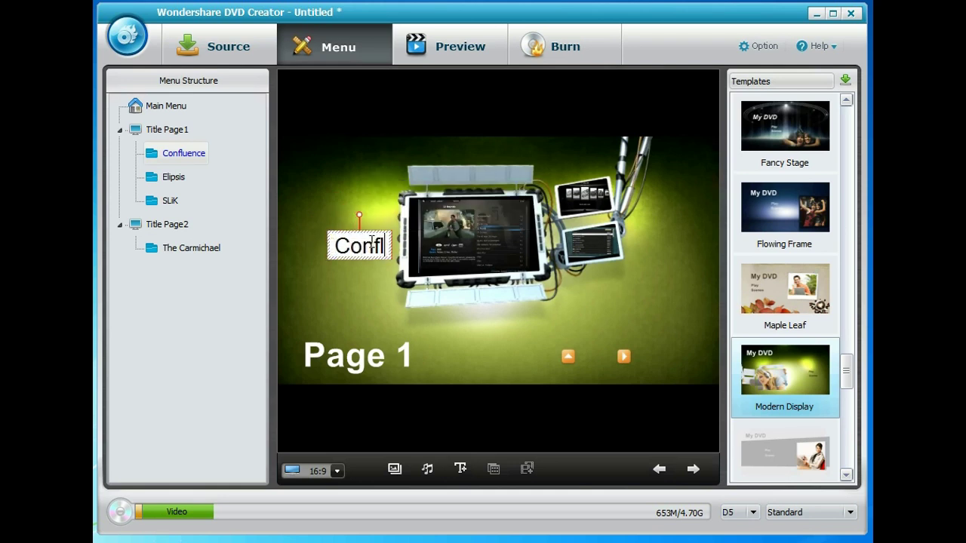
type("uence")
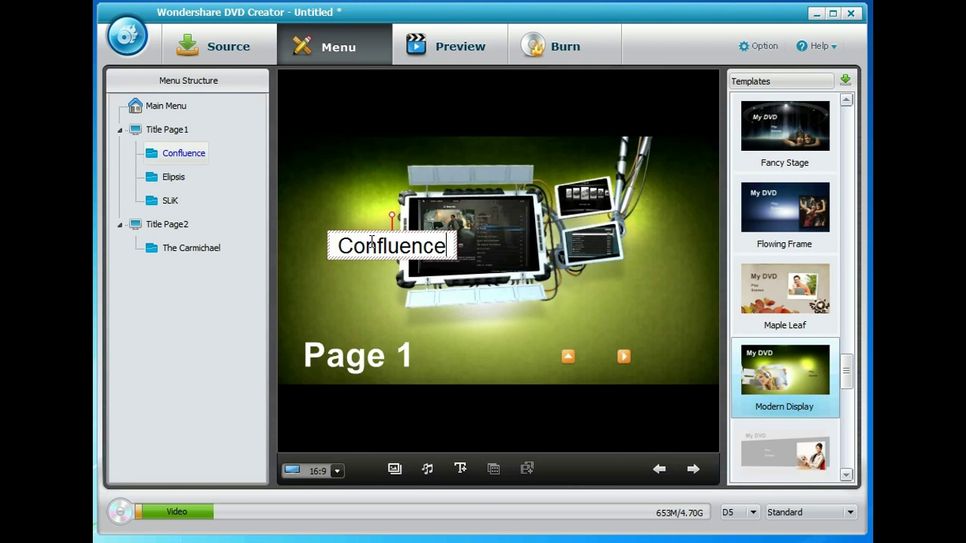
double_click(388, 249)
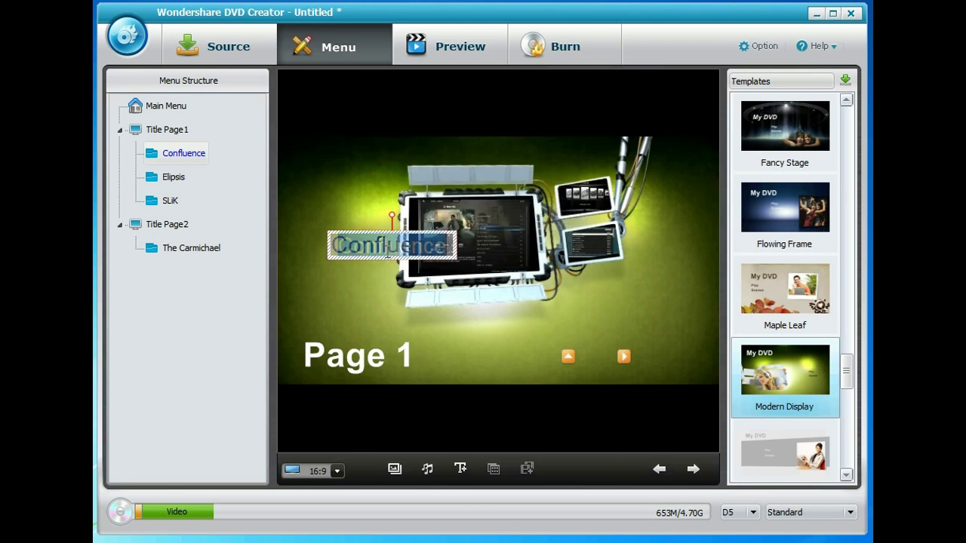
left_click(388, 249)
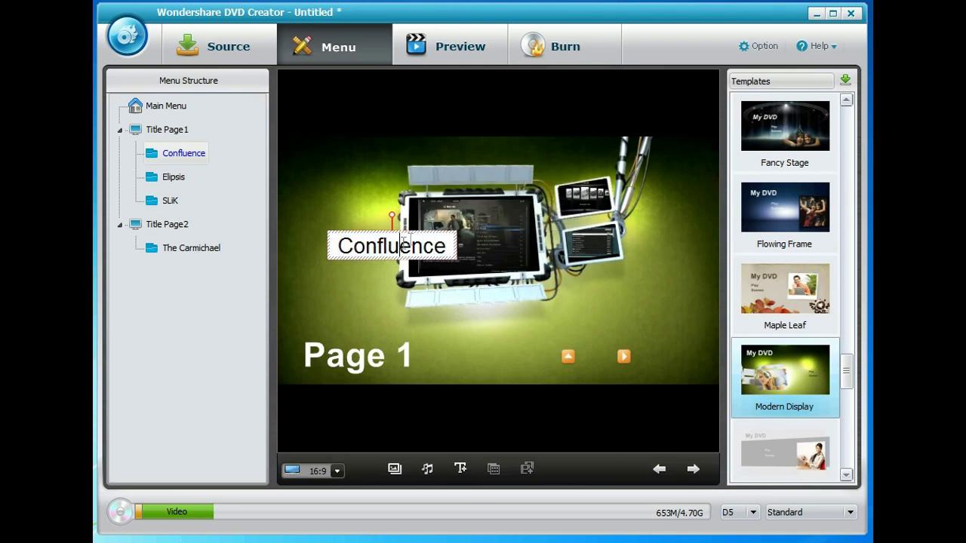
Format the Confluence label at size 30 in white and nudge it into place
double_click(414, 244)
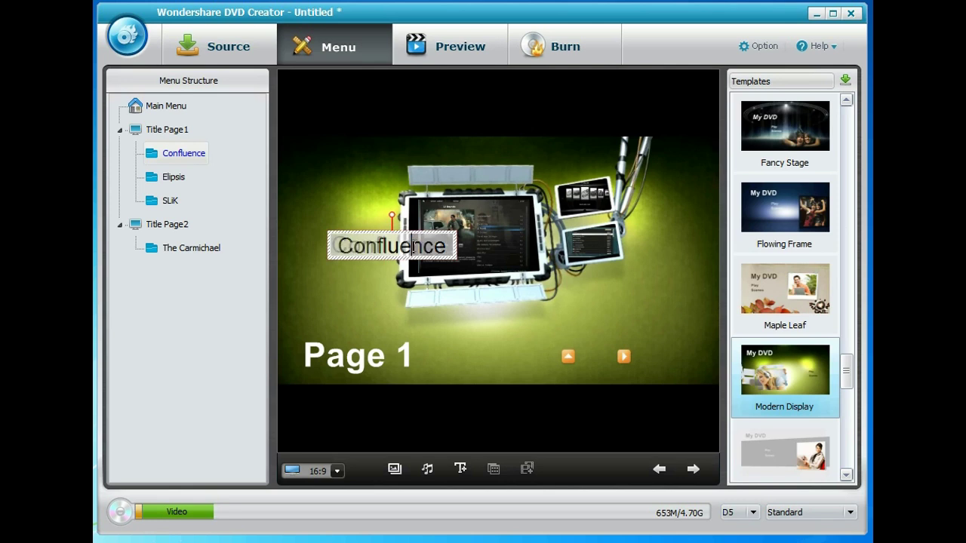
left_click(414, 244)
left_click(422, 244)
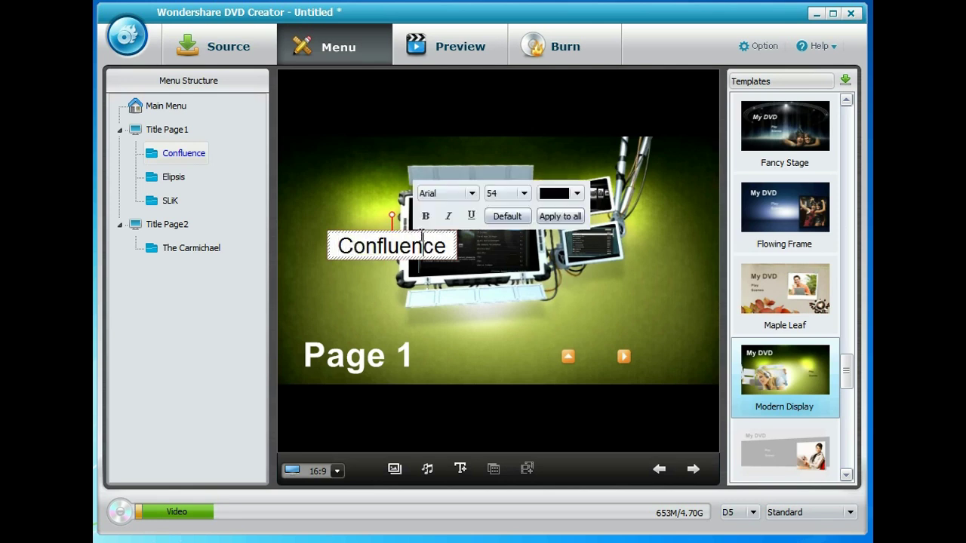
left_click(524, 193)
scroll(524, 236, "up", 2)
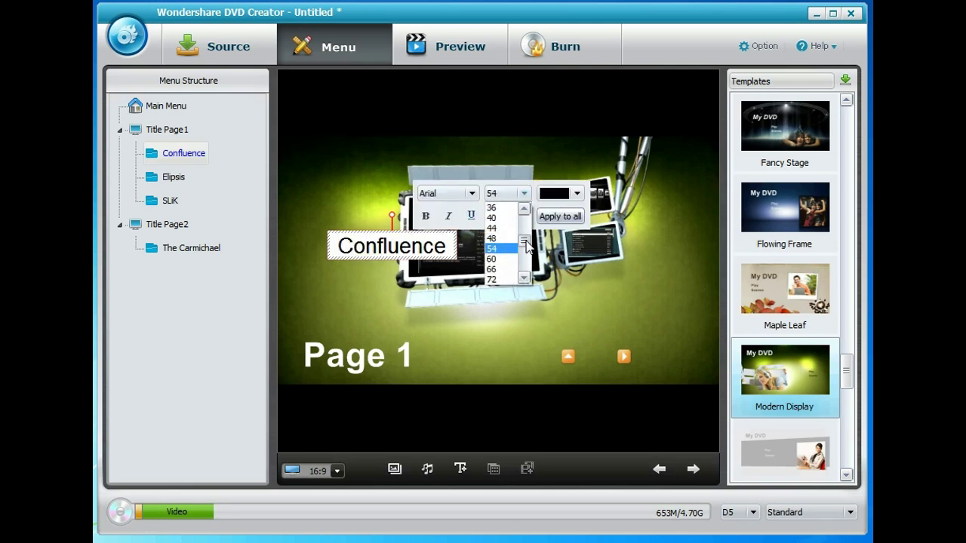
left_click(504, 238)
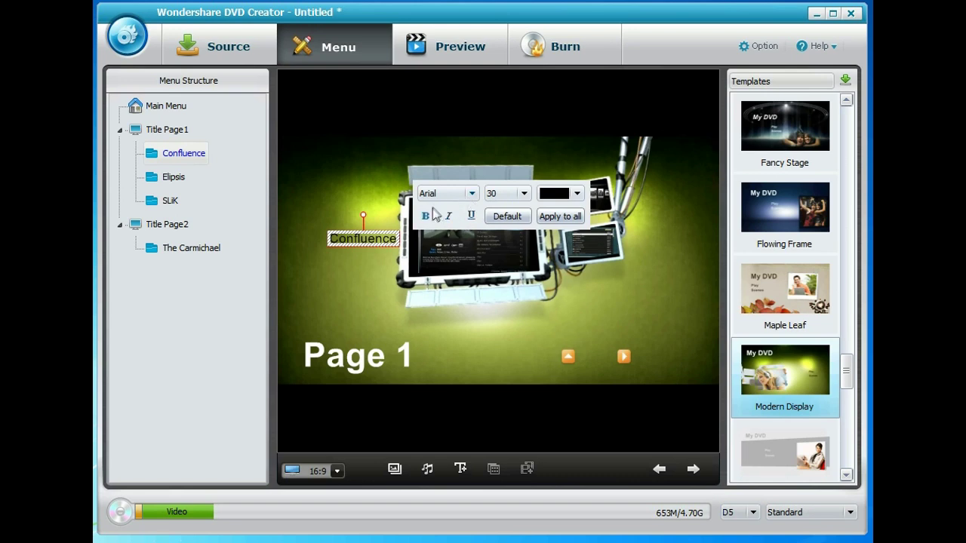
left_click(577, 194)
scroll(578, 249, "down", 2)
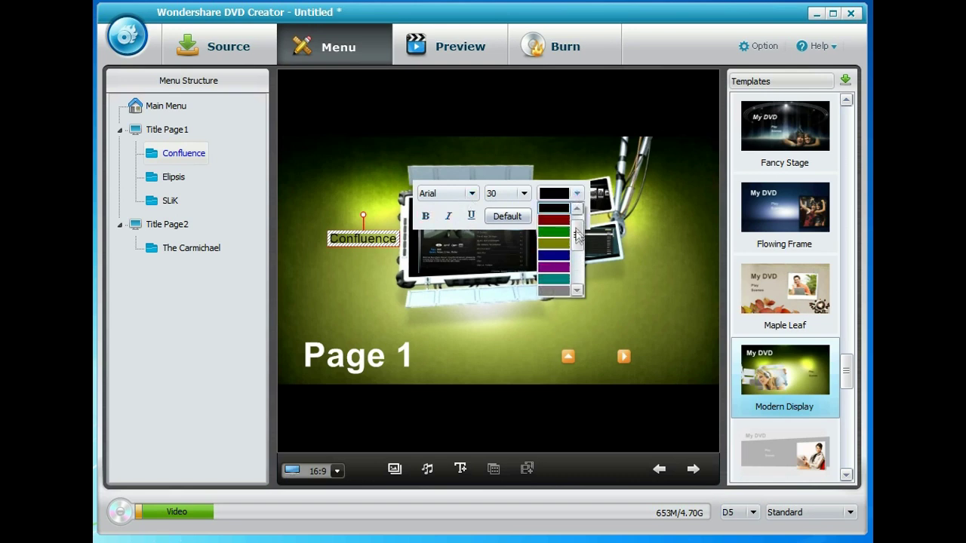
left_click(558, 292)
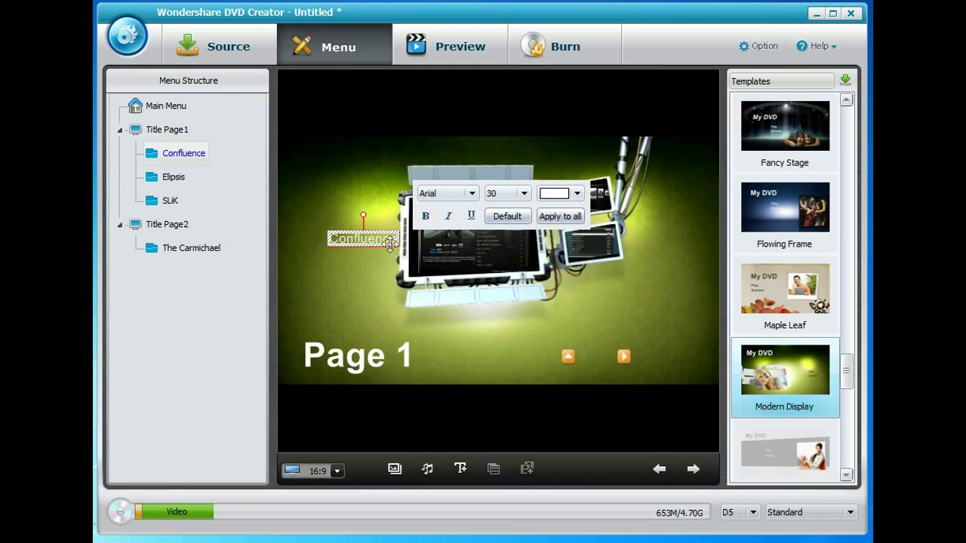
left_click_drag(392, 242, 384, 257)
double_click(355, 253)
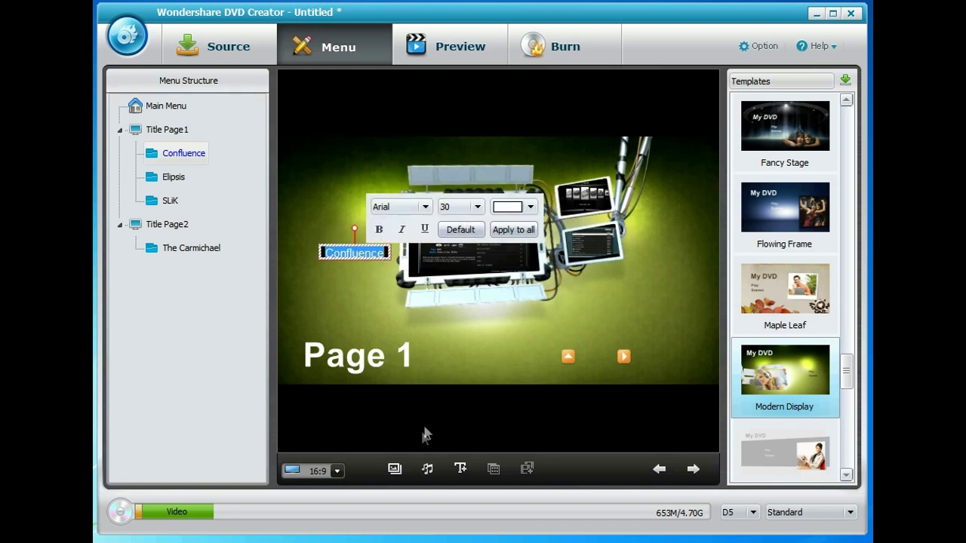
Add a white size-30 'Elipsis' label at the upper right beside its thumbnail
left_click(460, 468)
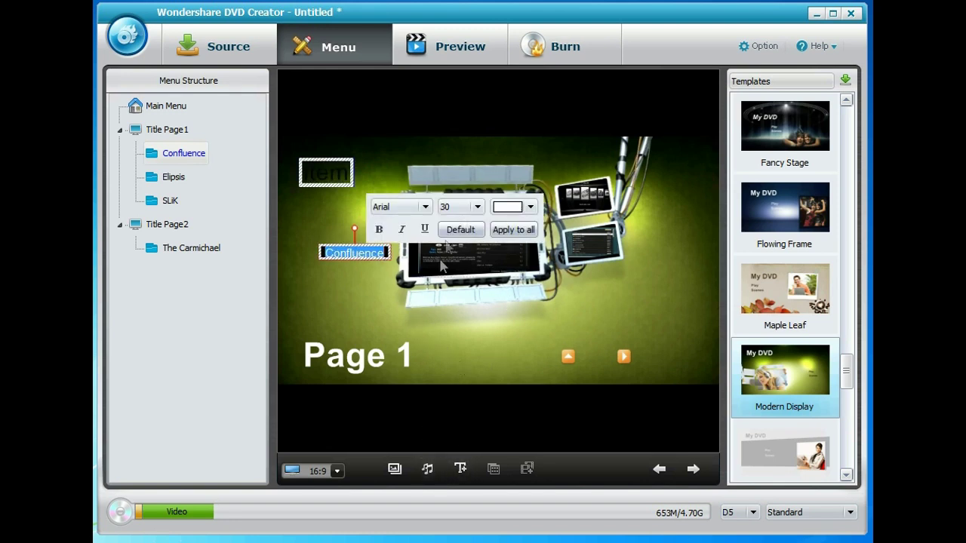
double_click(332, 174)
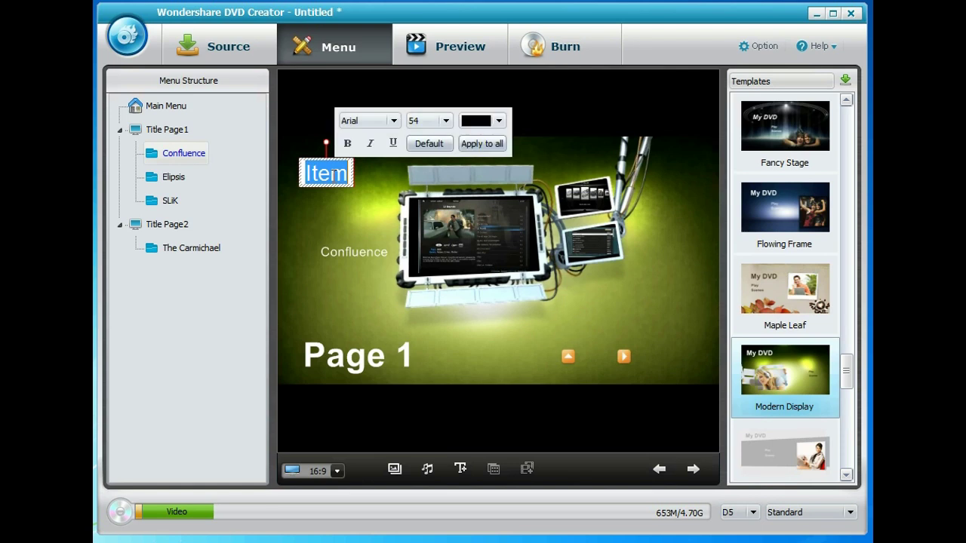
type("Elipsis")
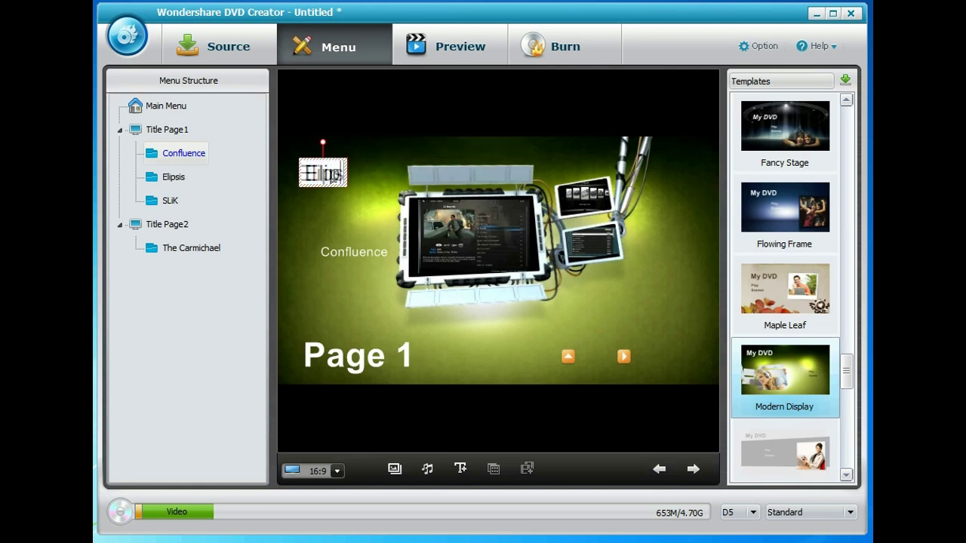
left_click(441, 181)
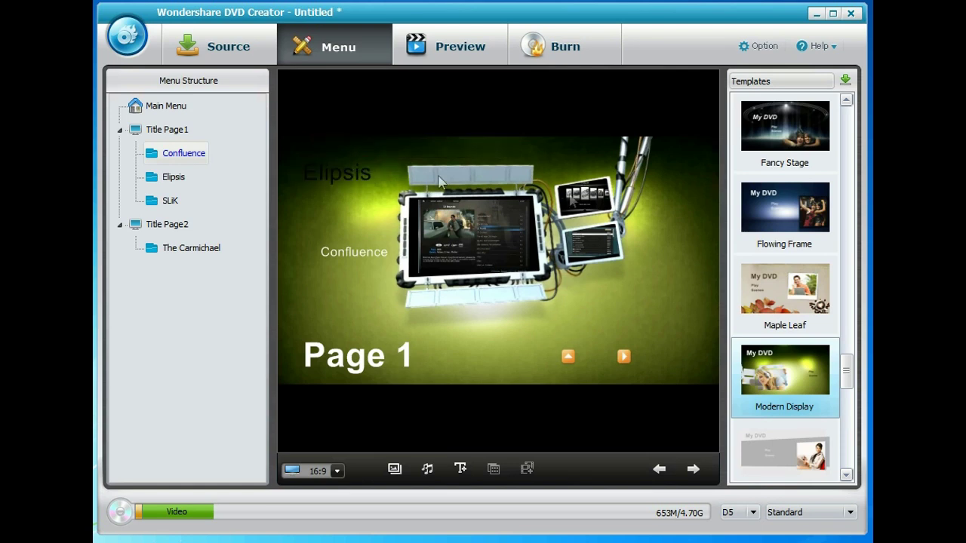
left_click(347, 173)
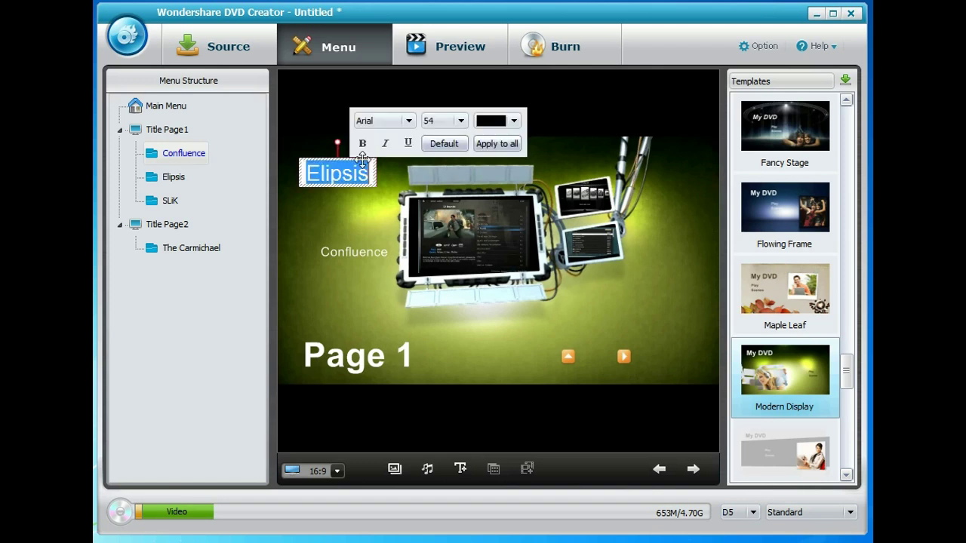
left_click_drag(370, 171, 668, 182)
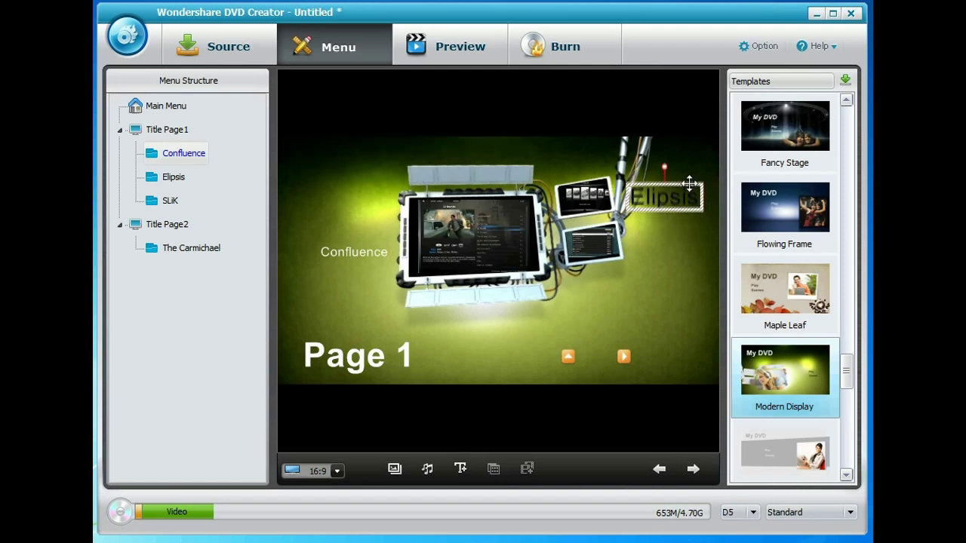
left_click(676, 188)
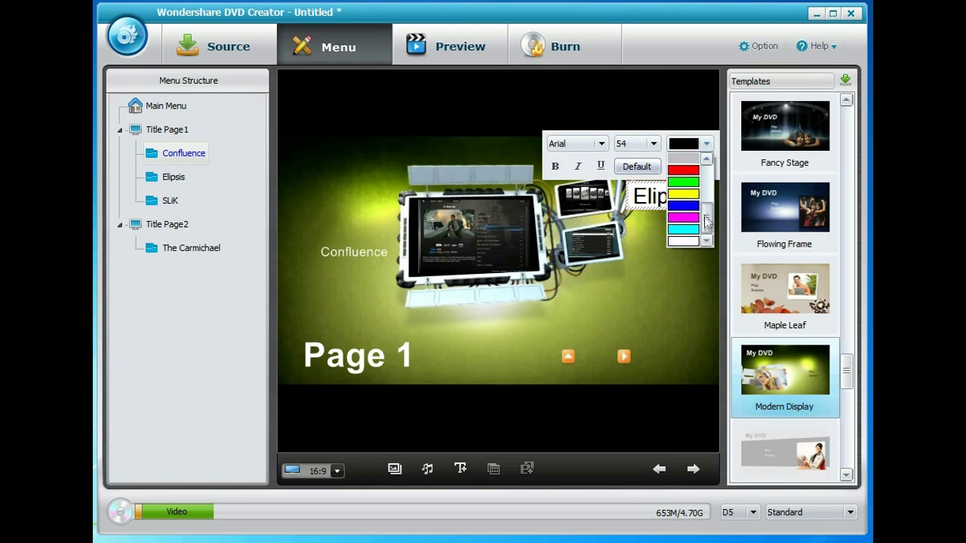
left_click(680, 170)
left_click(654, 144)
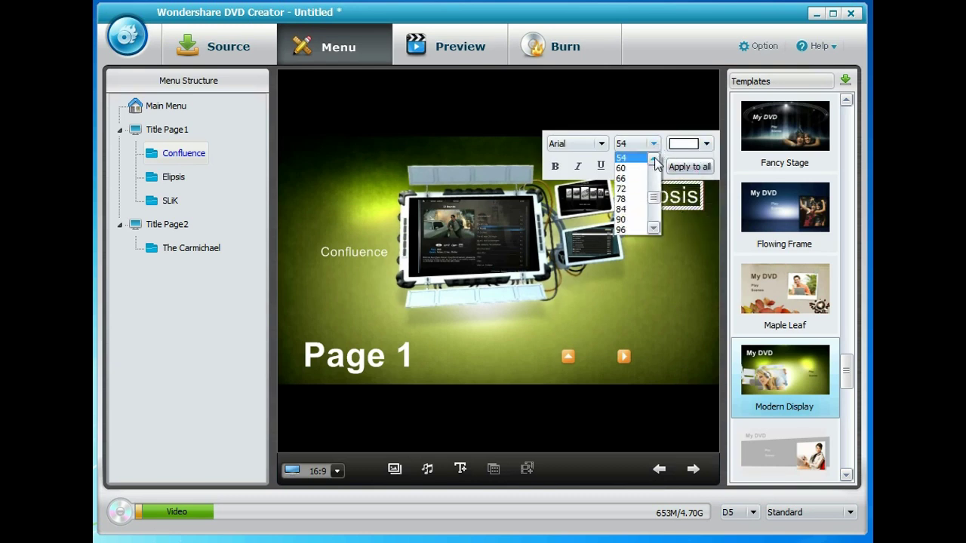
left_click_drag(655, 202, 653, 185)
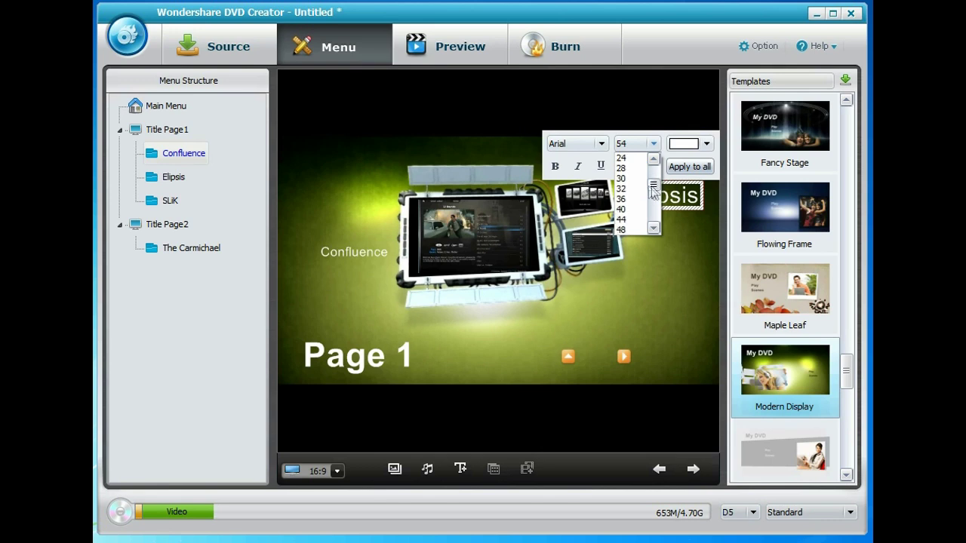
left_click(634, 179)
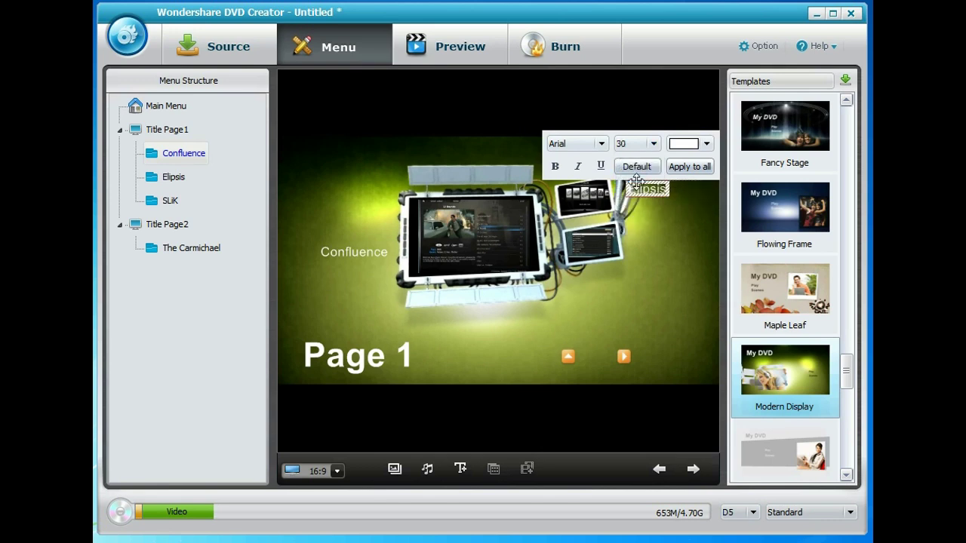
Add a white size-30 'SLiK' label beside the lower small screen
left_click(461, 470)
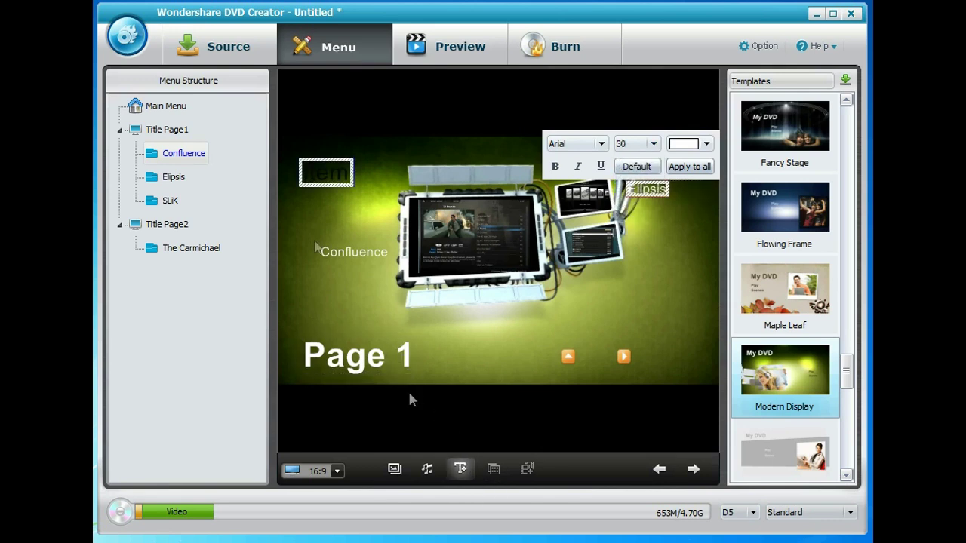
double_click(317, 162)
type("SL")
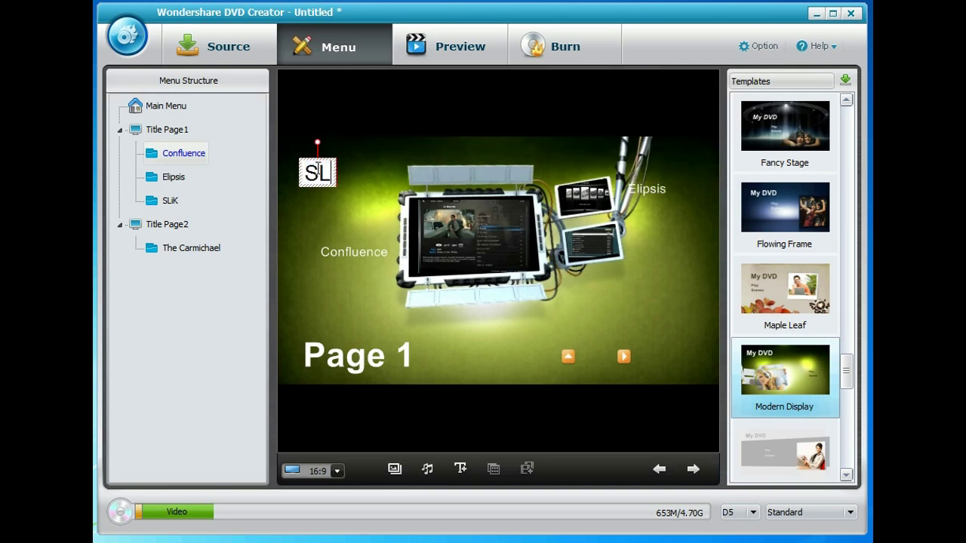
type("iK")
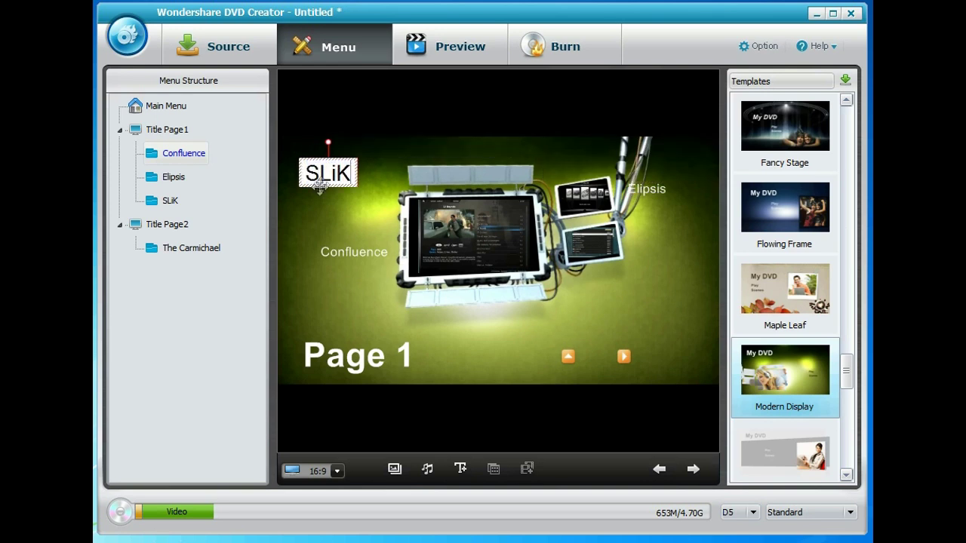
key("Return")
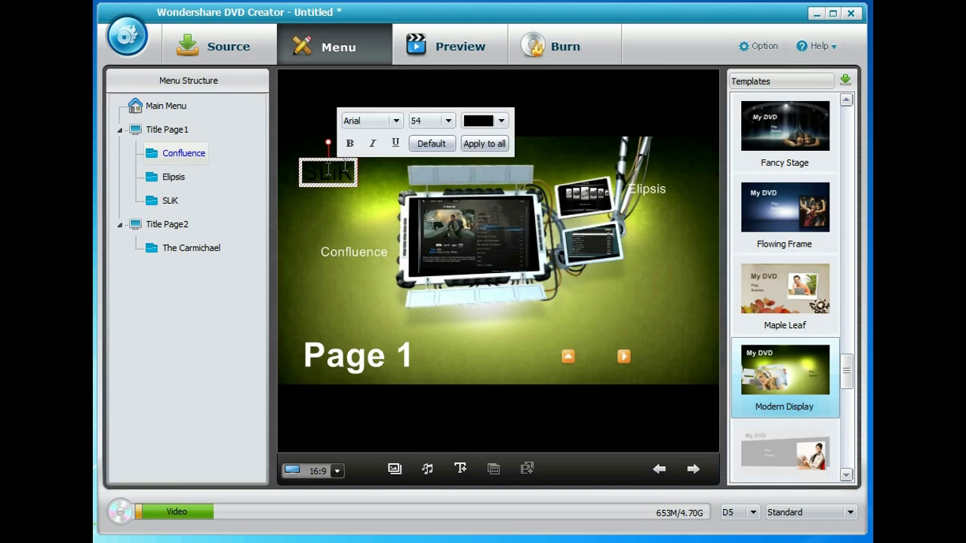
left_click(448, 121)
left_click_drag(449, 176, 448, 156)
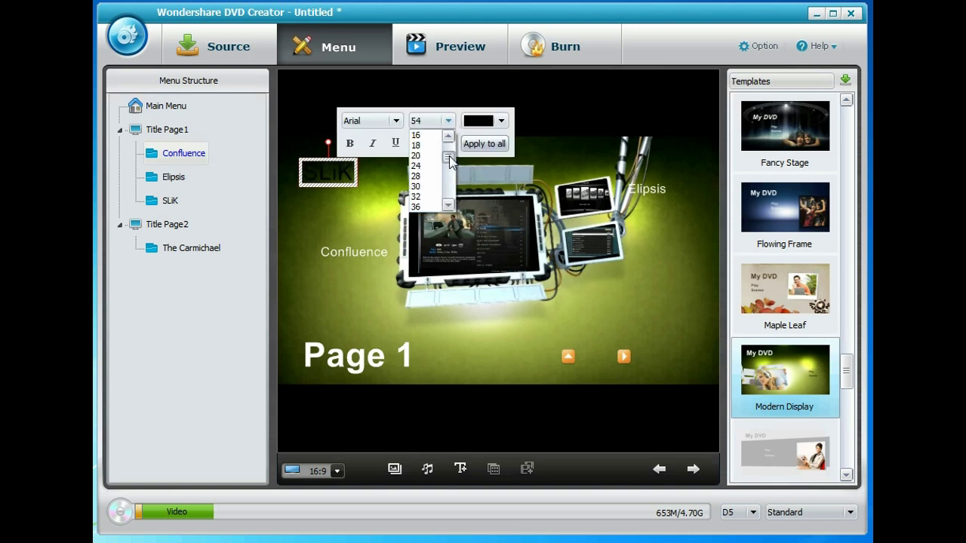
left_click(429, 186)
left_click(501, 121)
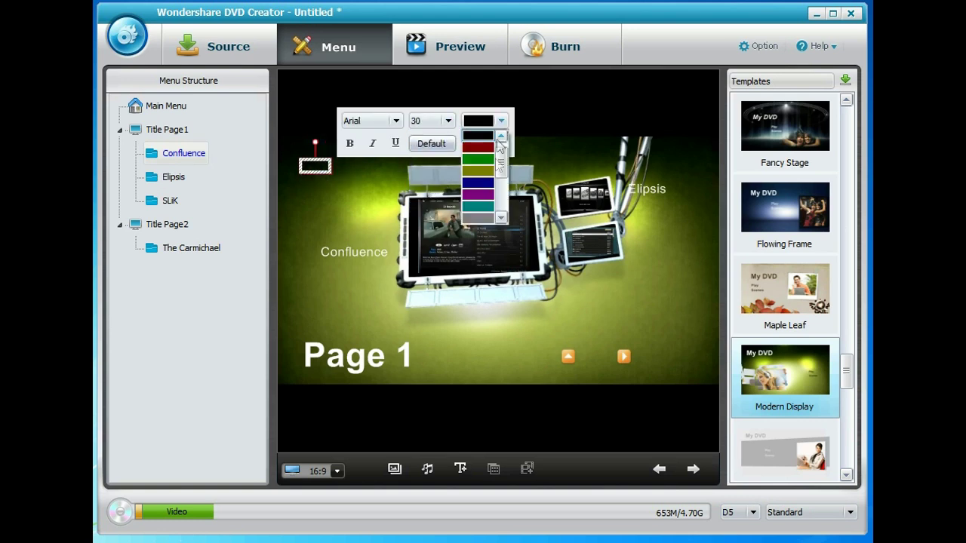
left_click(500, 218)
left_click(496, 219)
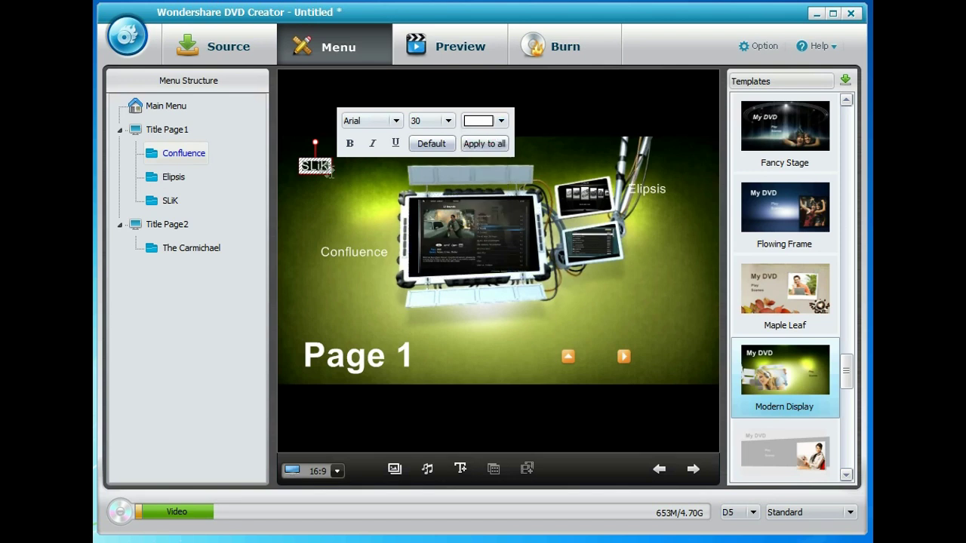
left_click_drag(321, 166, 643, 240)
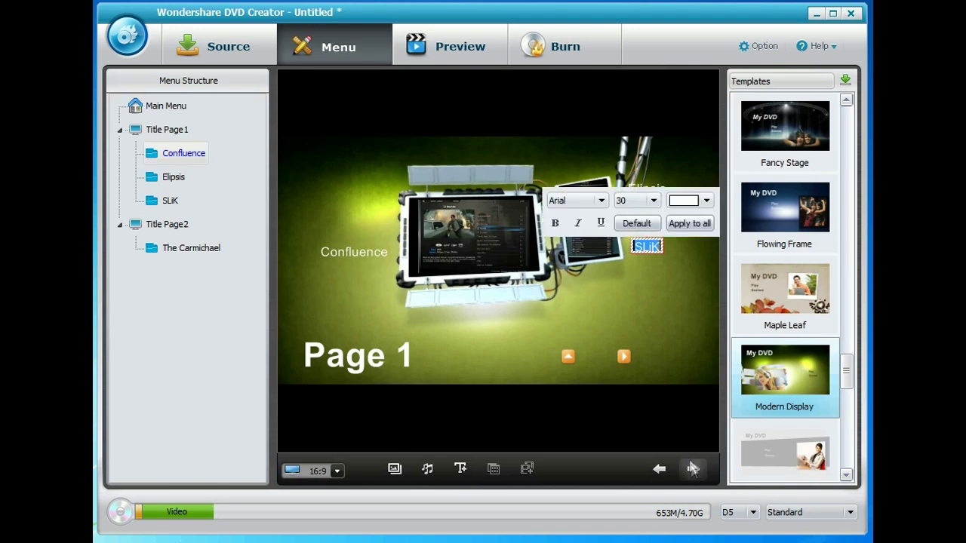
Add a text label reading 'The Carmichael' to menu Page 2, correcting the typo
left_click(693, 469)
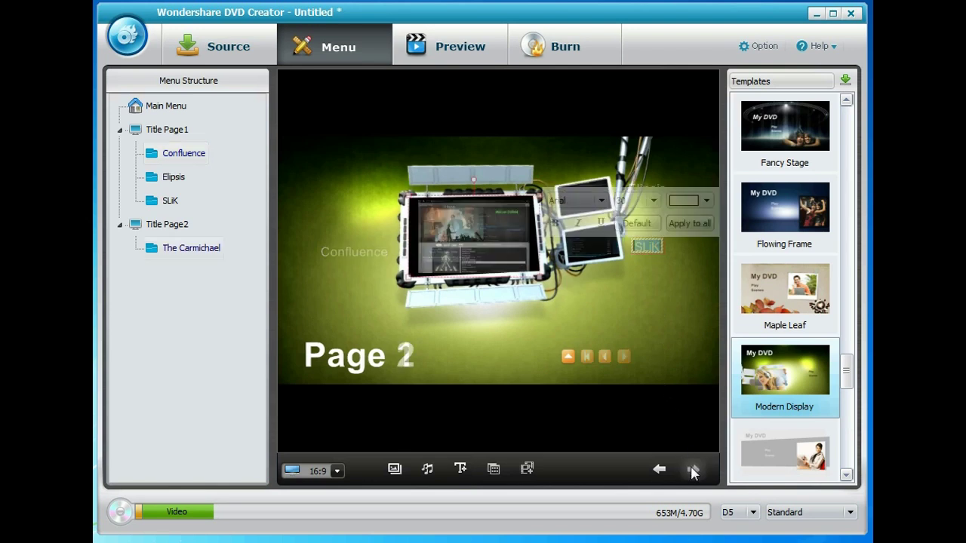
left_click(457, 469)
left_click_drag(356, 243, 377, 247)
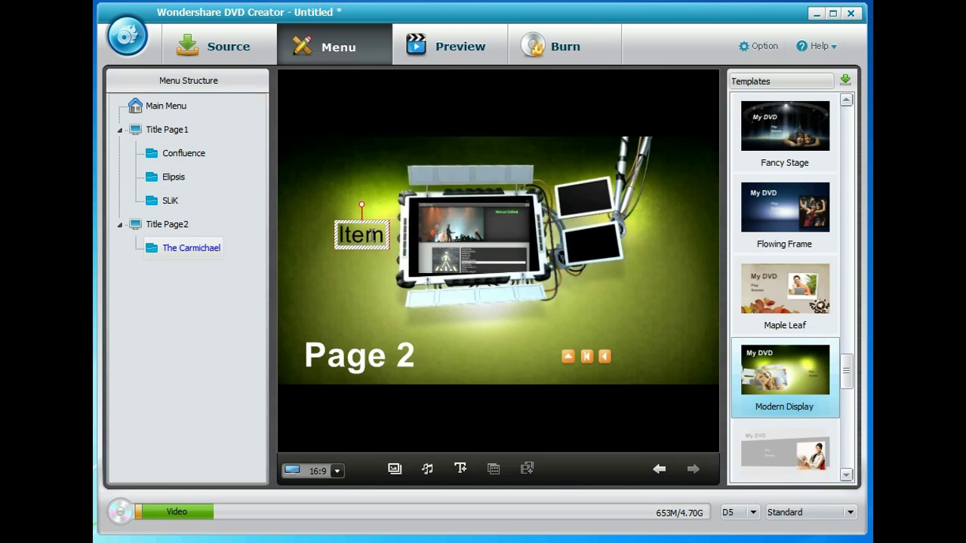
double_click(370, 237)
type("T")
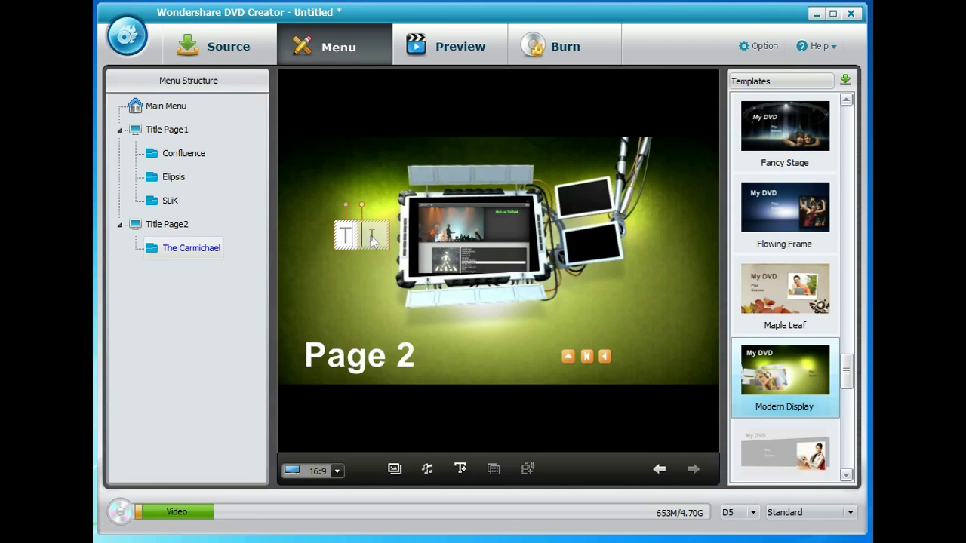
type("he Carmichaekl")
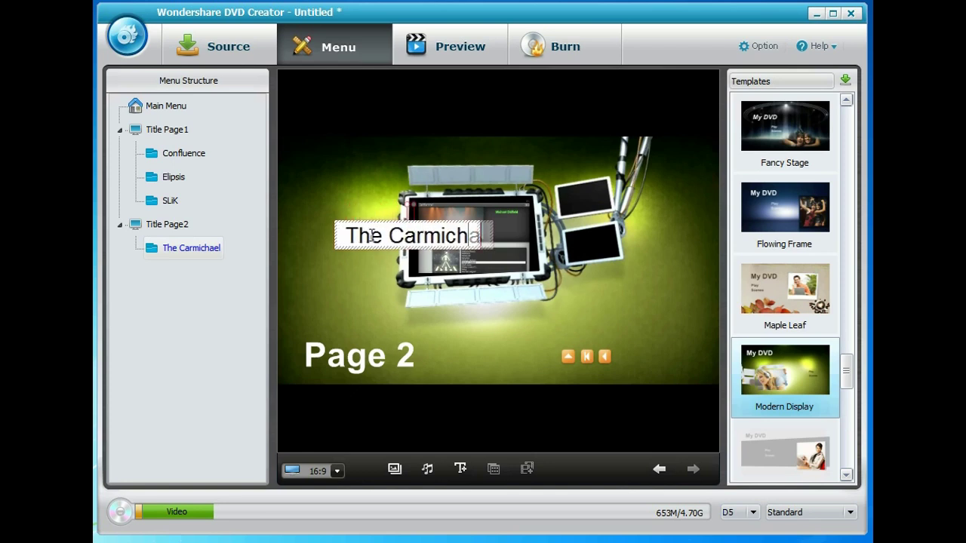
key("BackSpace")
key("BackSpace")
type("l")
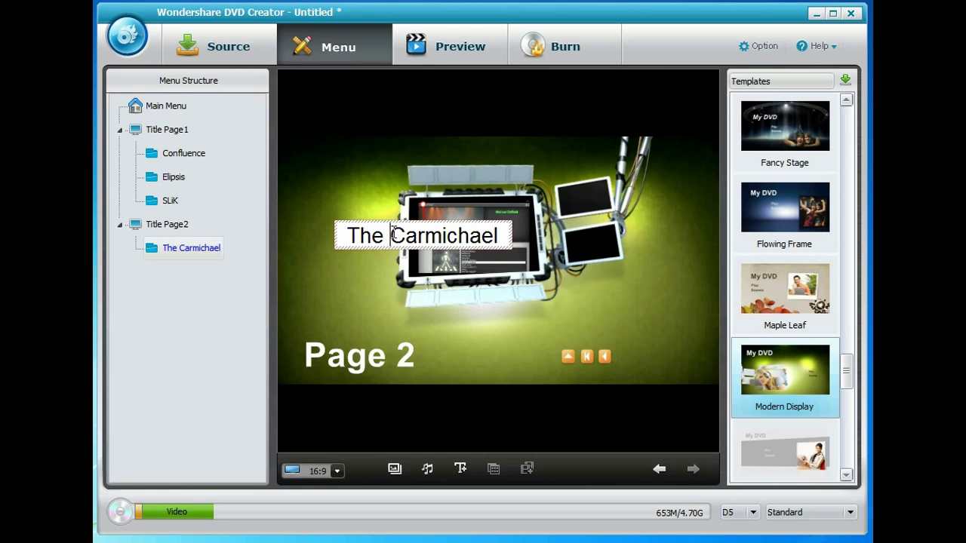
Set the 'The Carmichael' label to font size 30 and white text
key("ctrl+a")
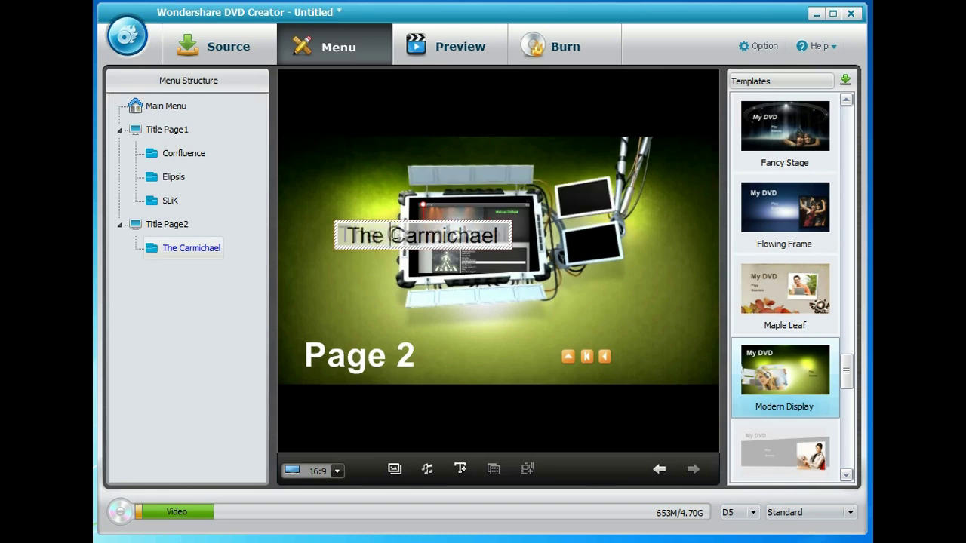
left_click(563, 182)
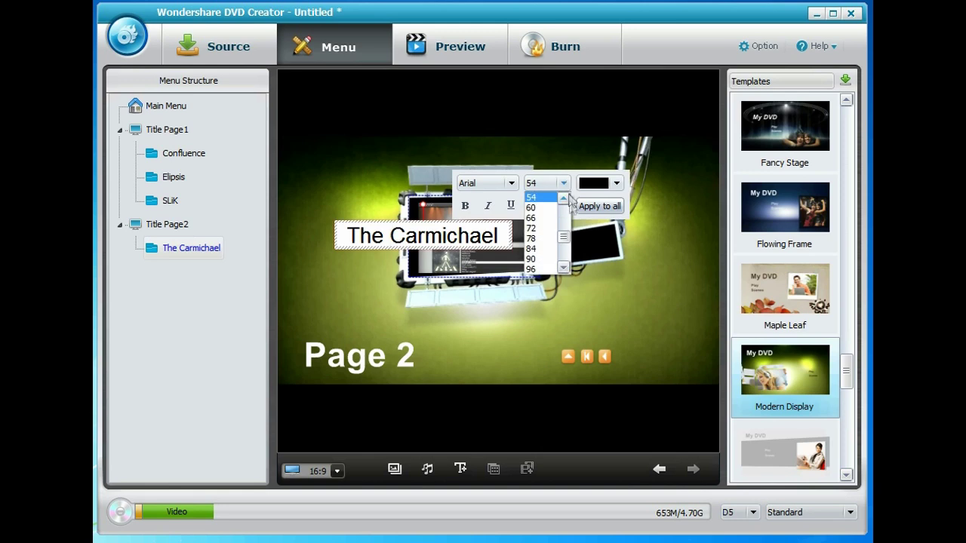
left_click_drag(566, 236, 566, 212)
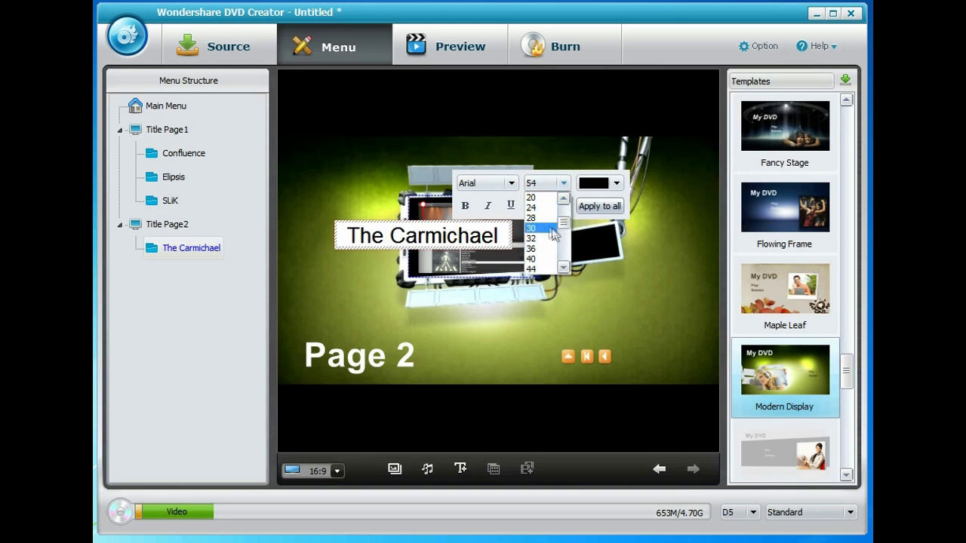
left_click(537, 218)
left_click(616, 182)
scroll(618, 271, "down", 2)
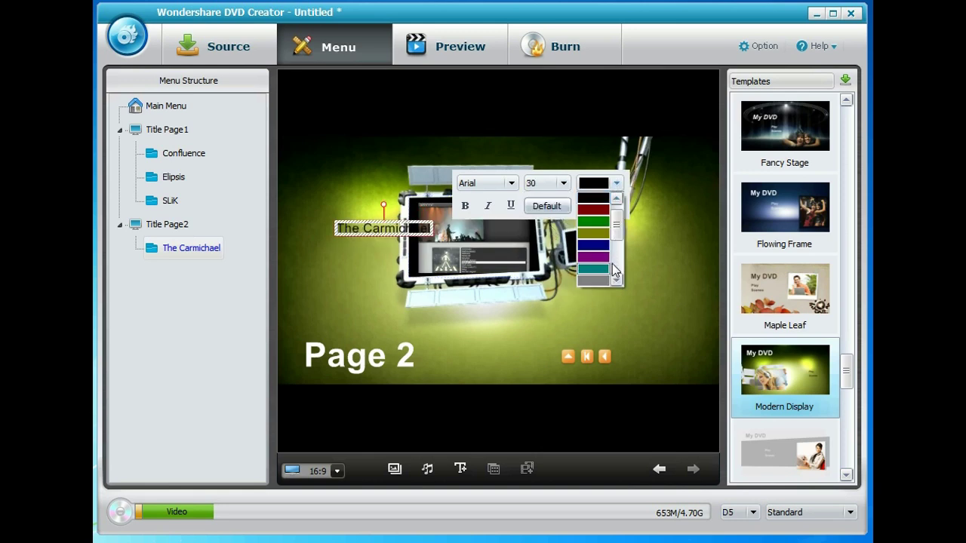
scroll(616, 274, "down", 1)
left_click(595, 280)
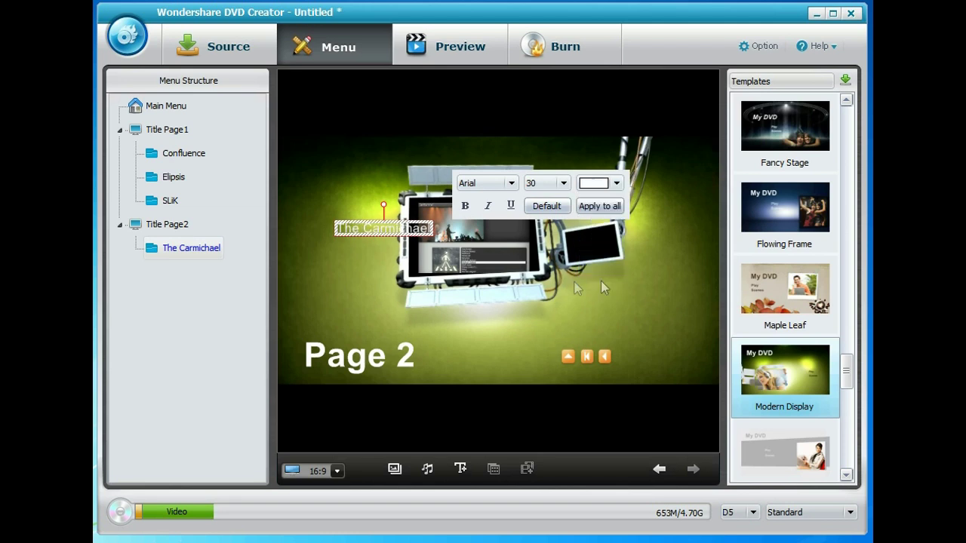
Move the label left beside the thumbnail and return to the earlier menu page
left_click_drag(426, 229, 392, 240)
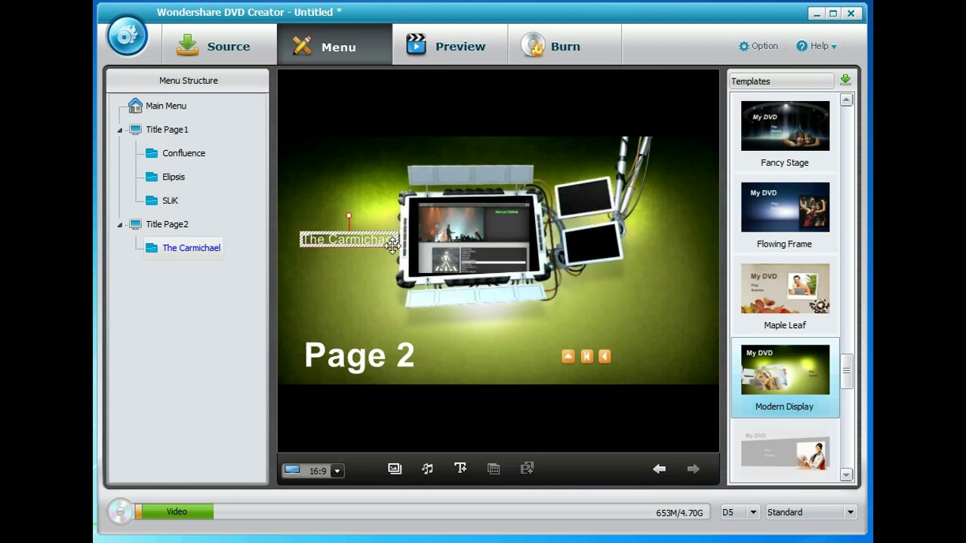
left_click(659, 471)
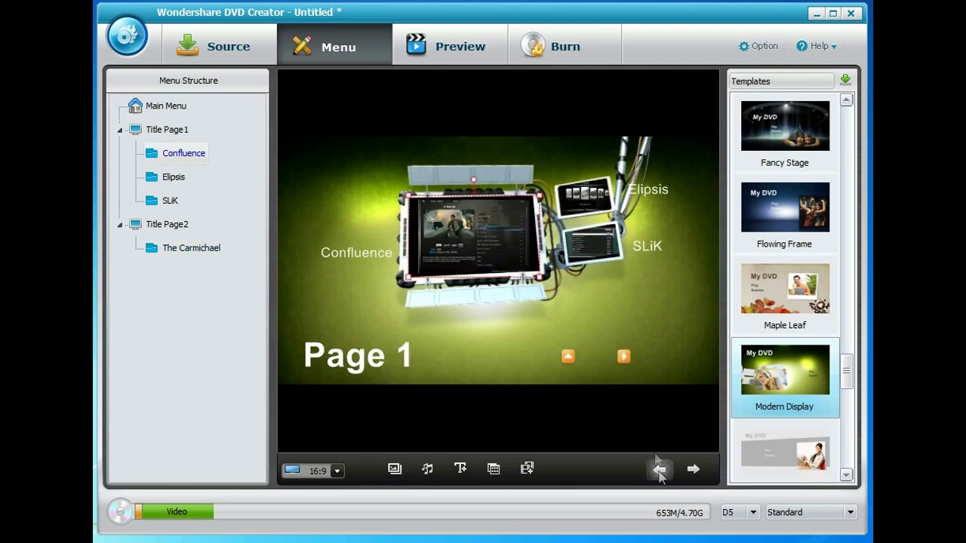
left_click(659, 471)
Preview the disc at lower volume, playing titles, skipping to the next, then returning to the main menu
left_click(477, 57)
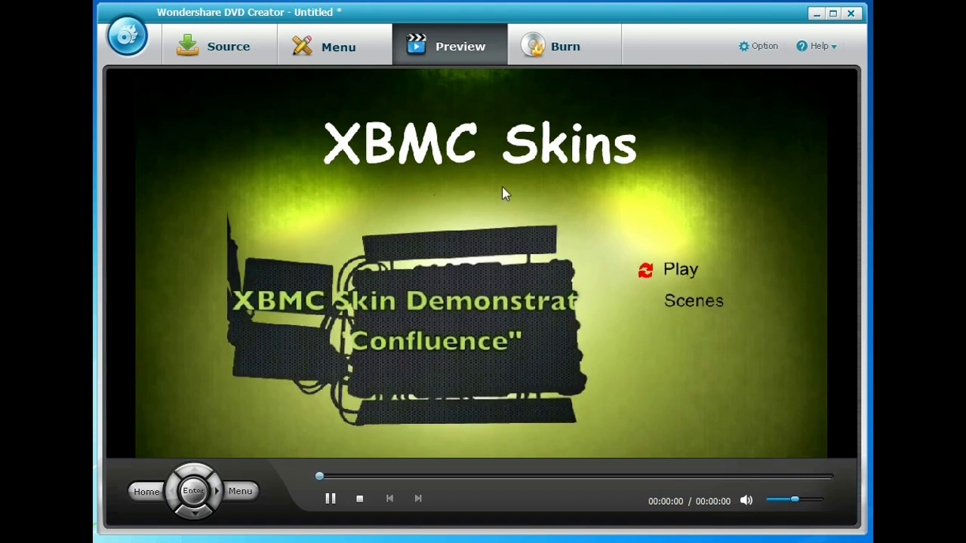
key("Down")
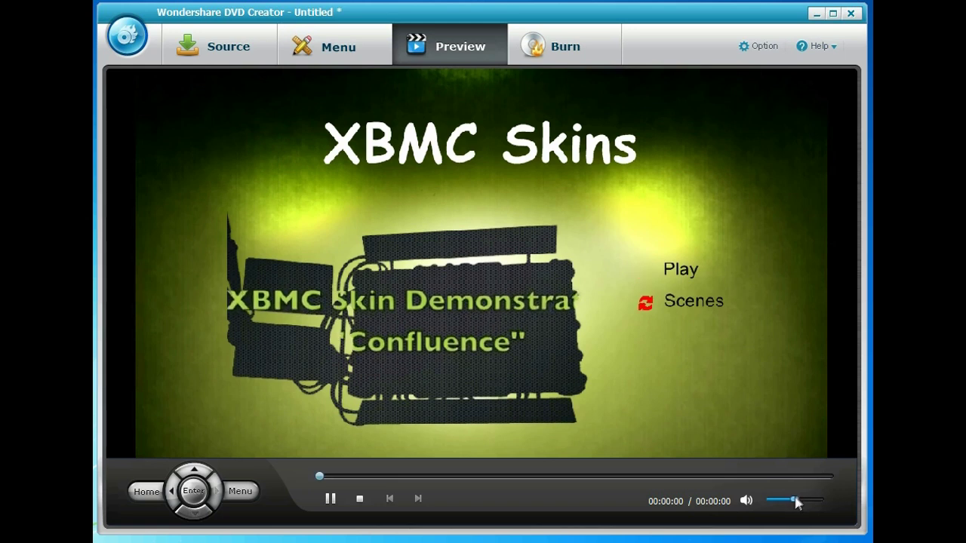
left_click_drag(797, 504, 775, 508)
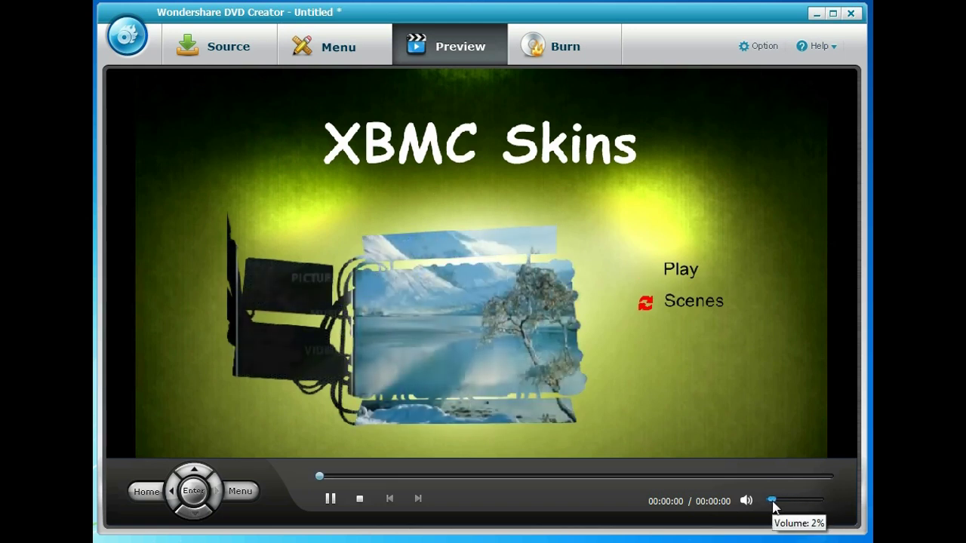
left_click(194, 473)
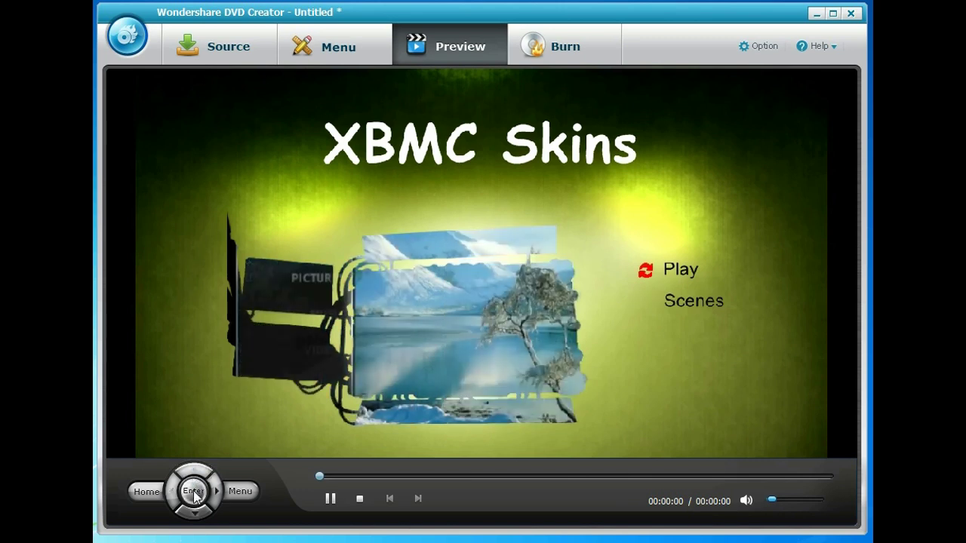
left_click(194, 492)
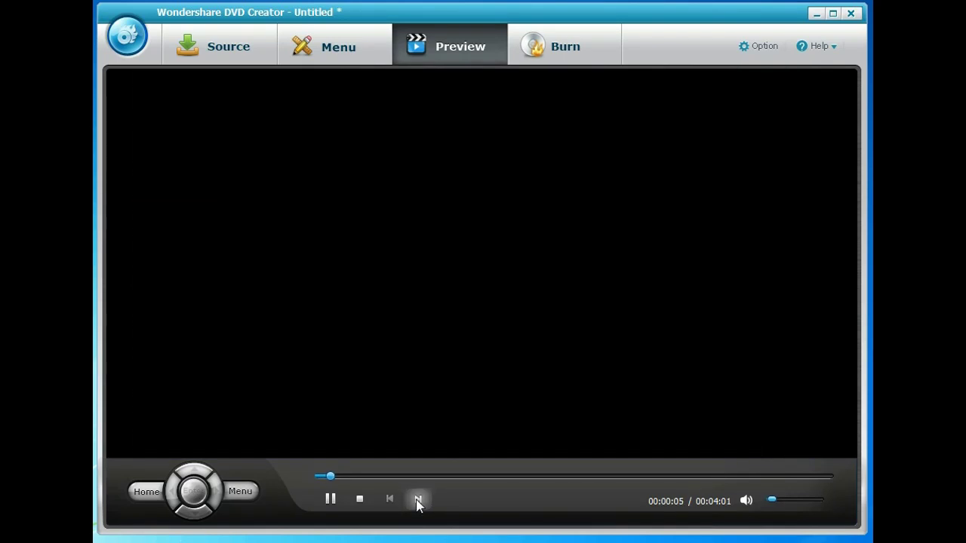
left_click(419, 501)
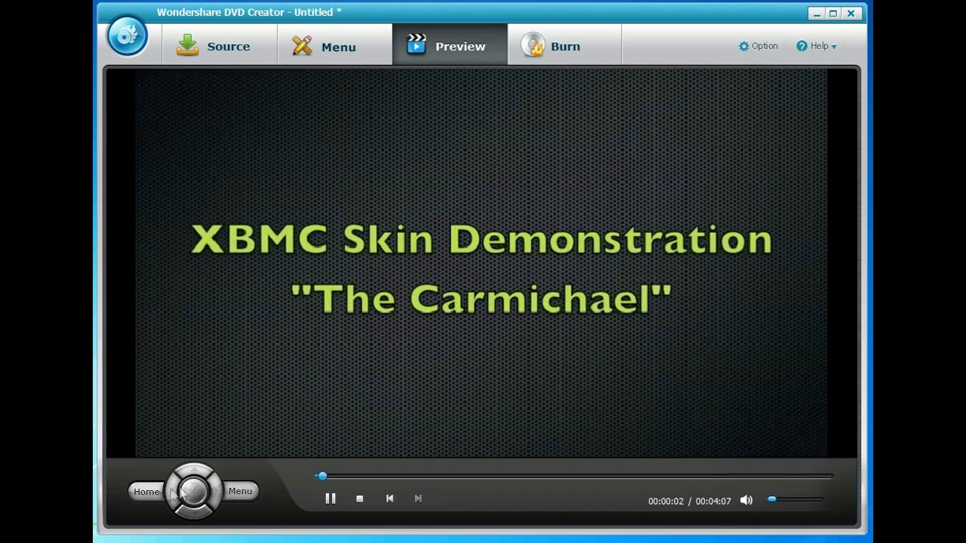
left_click(148, 495)
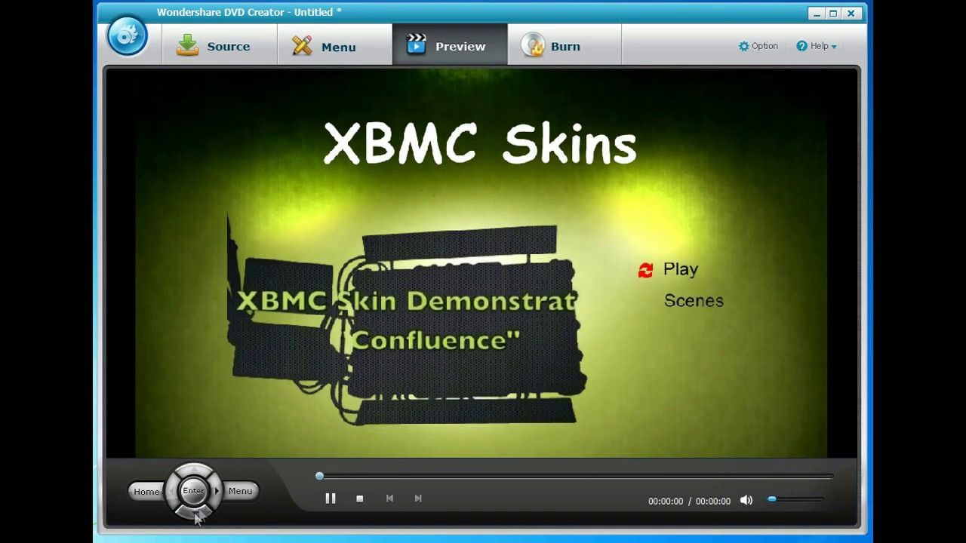
Open the Scenes page and move between the Confluence and SLiK thumbnails on Page 1
left_click(194, 513)
left_click(197, 496)
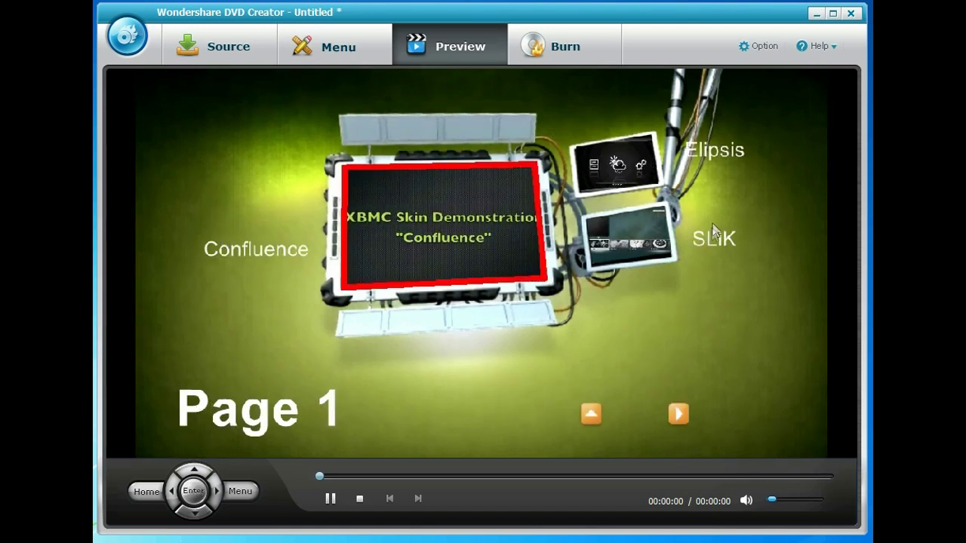
left_click(215, 496)
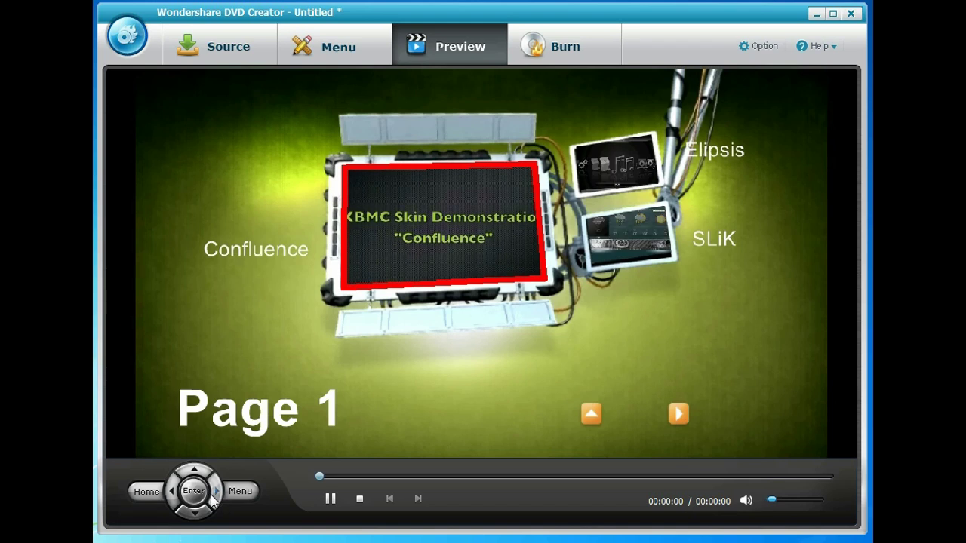
left_click(193, 472)
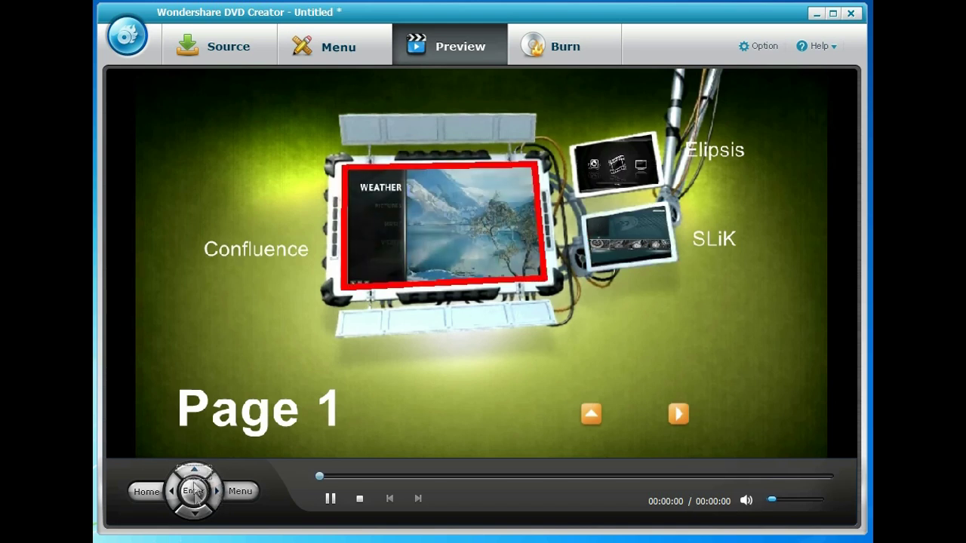
left_click(217, 494)
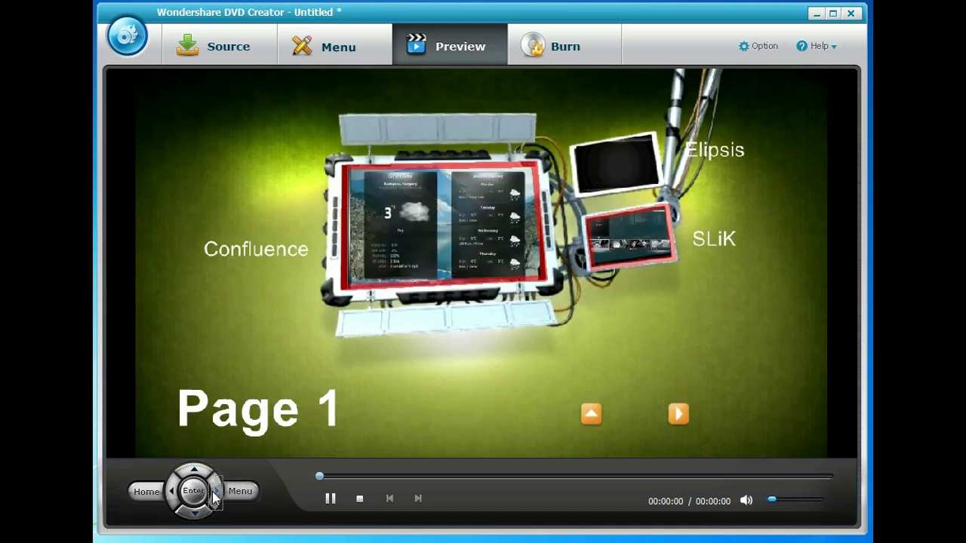
Advance to scenes Page 2 showing The Carmichael, then stop the preview
left_click(205, 506)
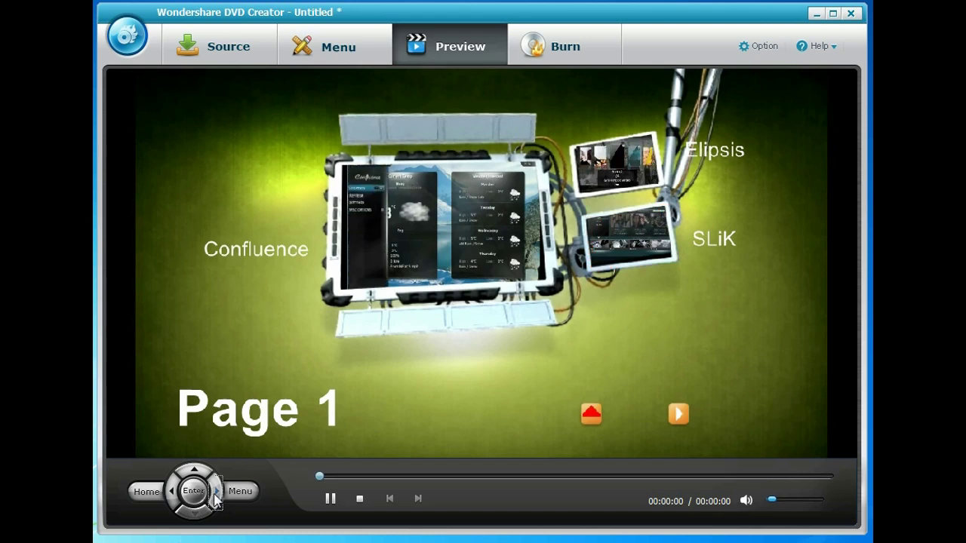
left_click(216, 495)
left_click(198, 494)
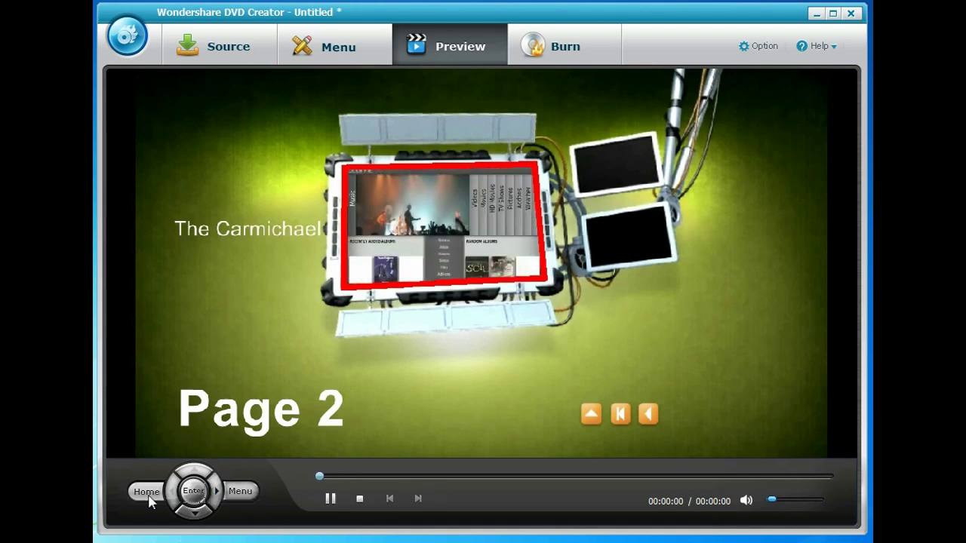
left_click(360, 499)
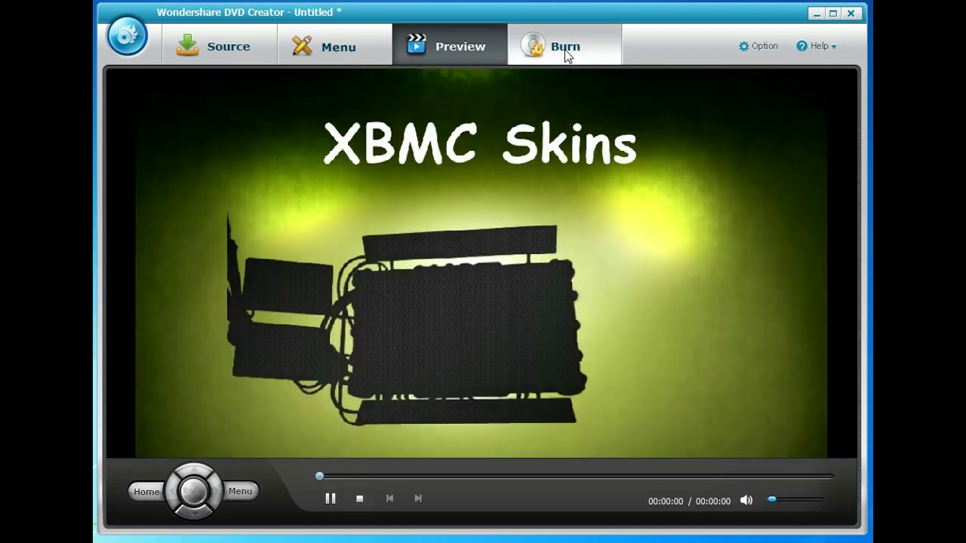
In Burn settings, keep Save as ISO ticked and change the Disc Label to 'XBMC Skins'
left_click(566, 53)
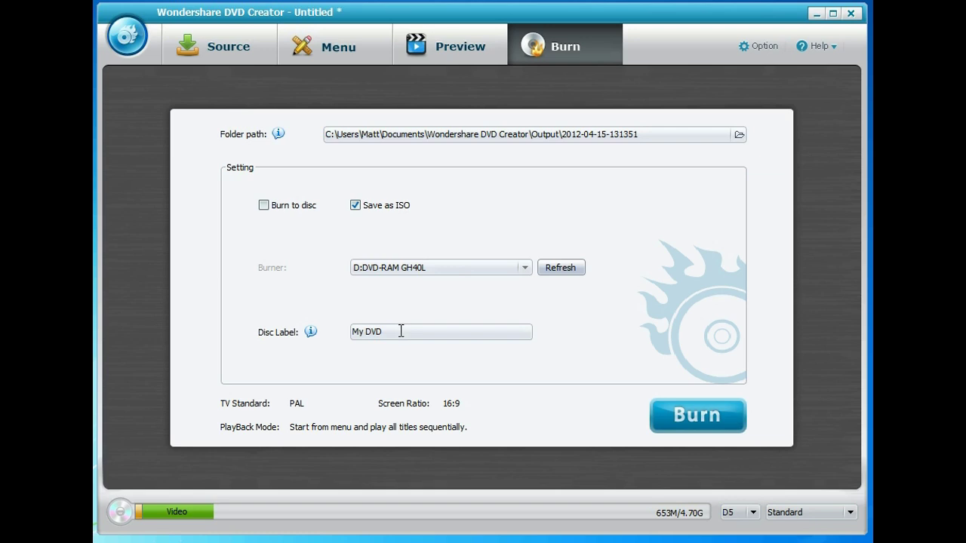
left_click_drag(399, 333, 340, 332)
type("XBMC Skins")
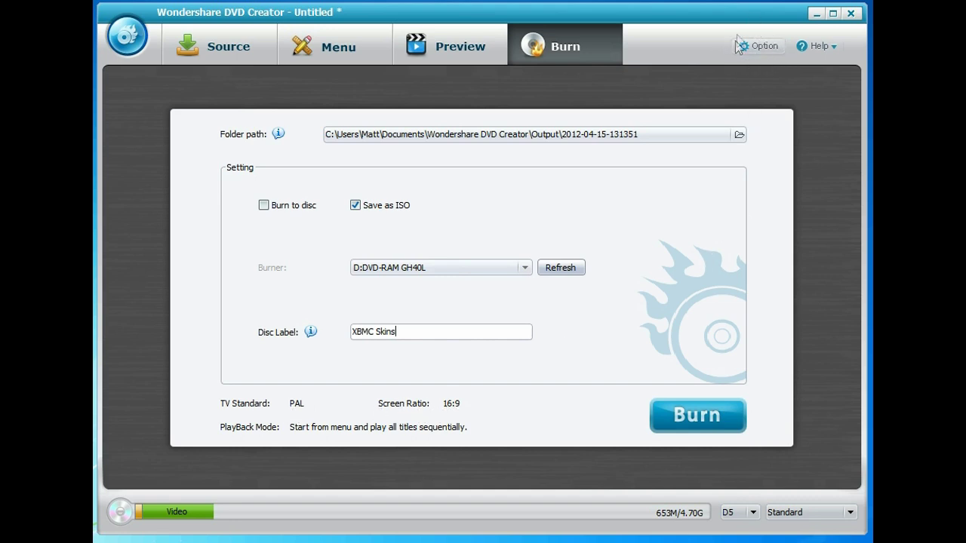
Start the Burn so the project converts to the ISO image, beginning at 0%
left_click(699, 417)
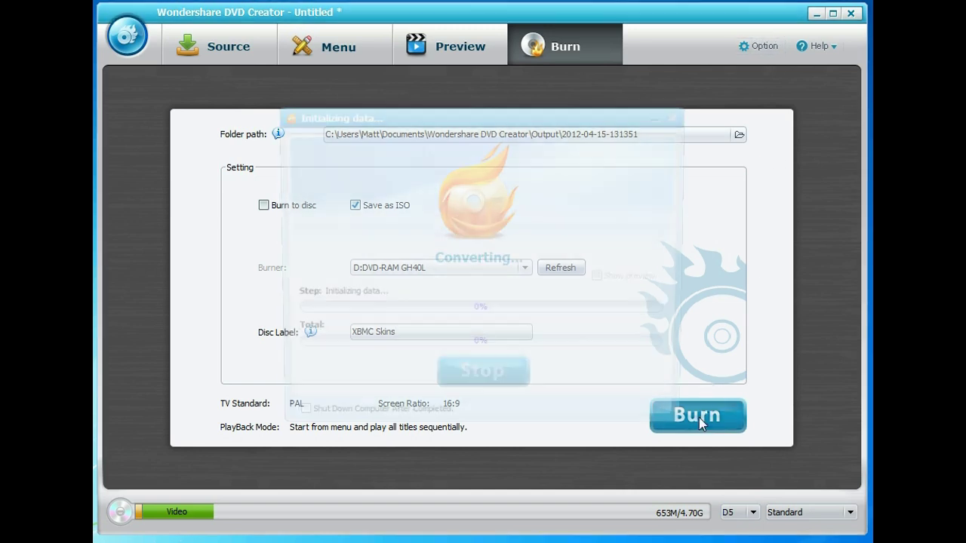